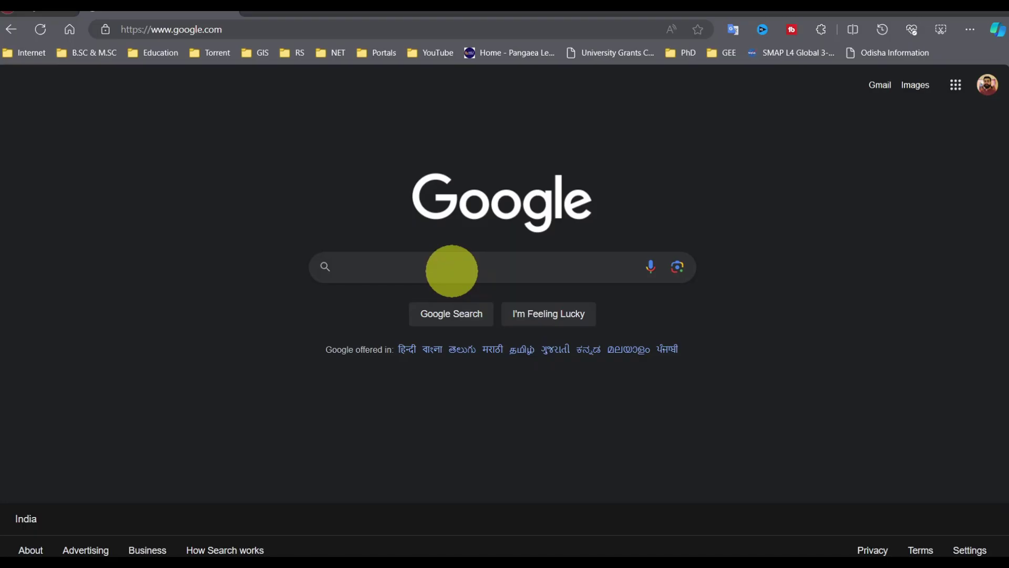
Step: Search Google for 'bhoonidhi' by picking it from the autocomplete suggestions
{"action": "left_click", "coordinate": [450, 268]}
{"action": "type", "text": "bhoo"}
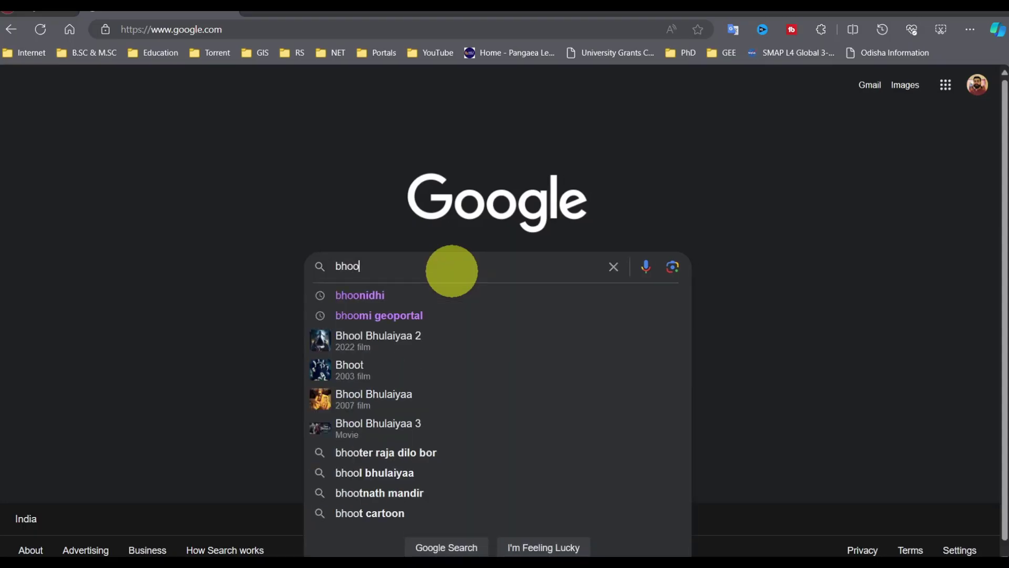
{"action": "key", "text": "Down"}
{"action": "key", "text": "Return"}
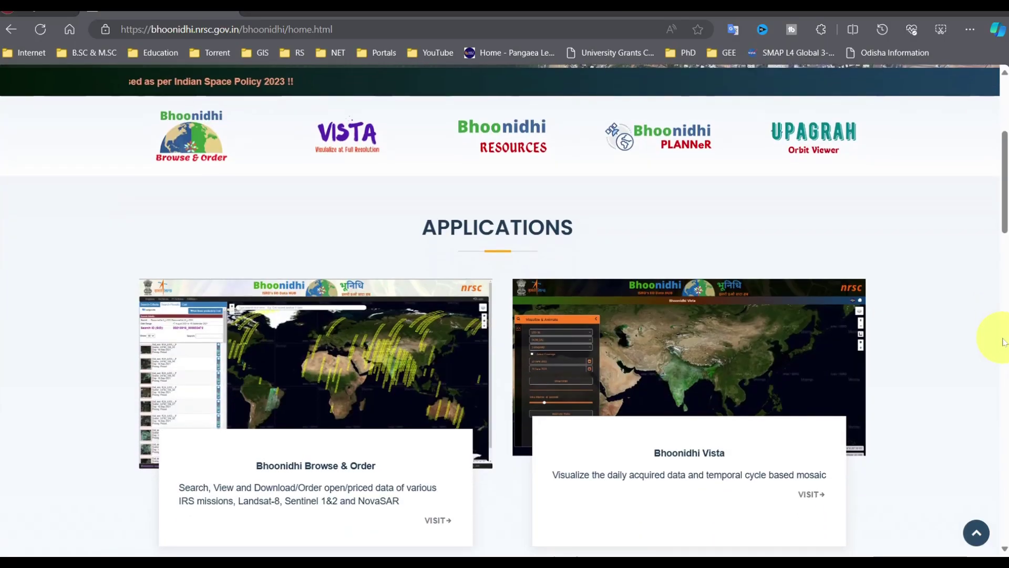
Step: Scroll down to the Applications section and launch Bhoonidhi Browse & Order
{"action": "scroll", "coordinate": [991, 338], "scroll_direction": "down", "scroll_amount": 2}
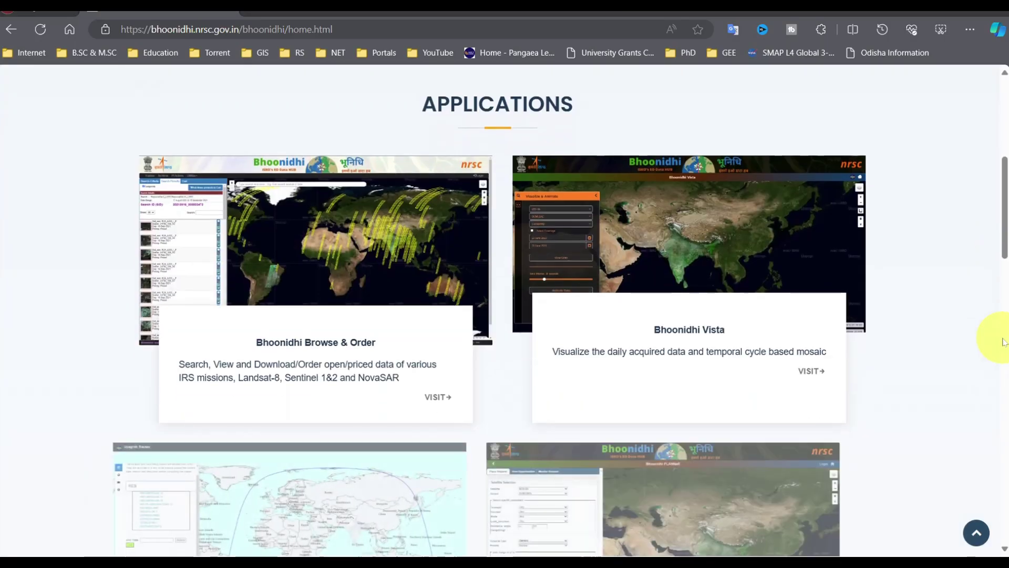
{"action": "scroll", "coordinate": [650, 401], "scroll_direction": "down", "scroll_amount": 4}
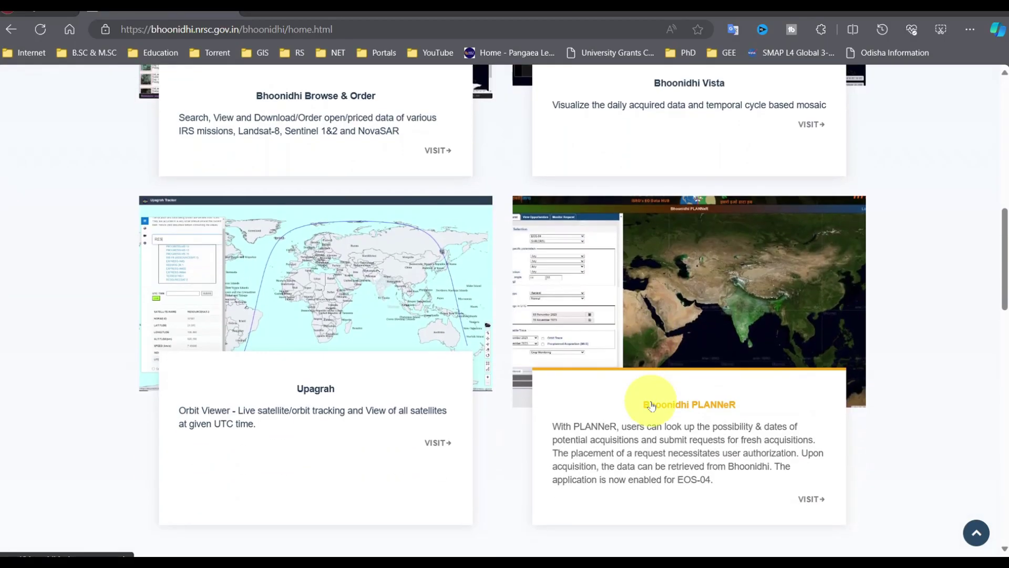
{"action": "scroll", "coordinate": [661, 472], "scroll_direction": "down", "scroll_amount": 2}
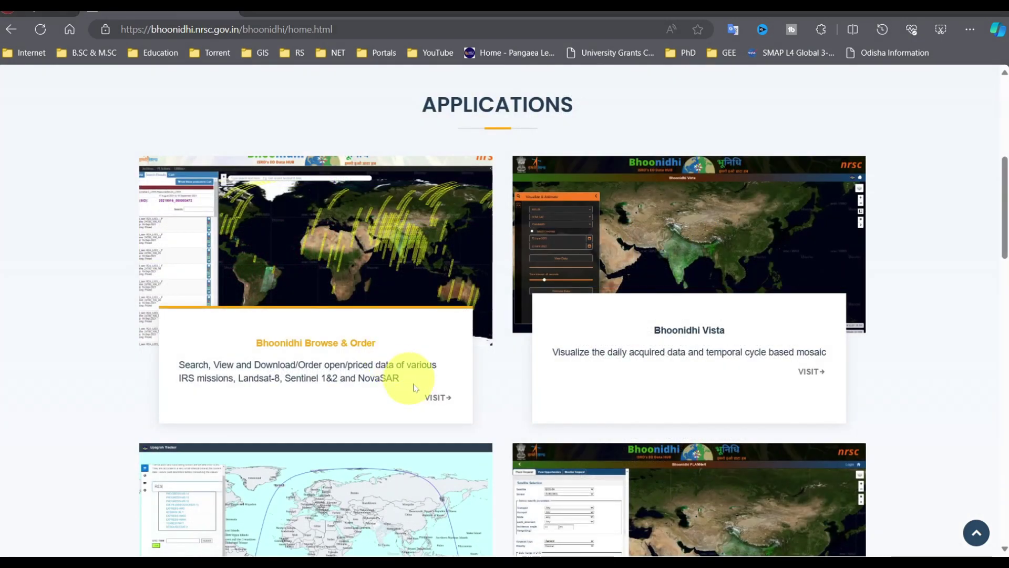
{"action": "left_click", "coordinate": [438, 399]}
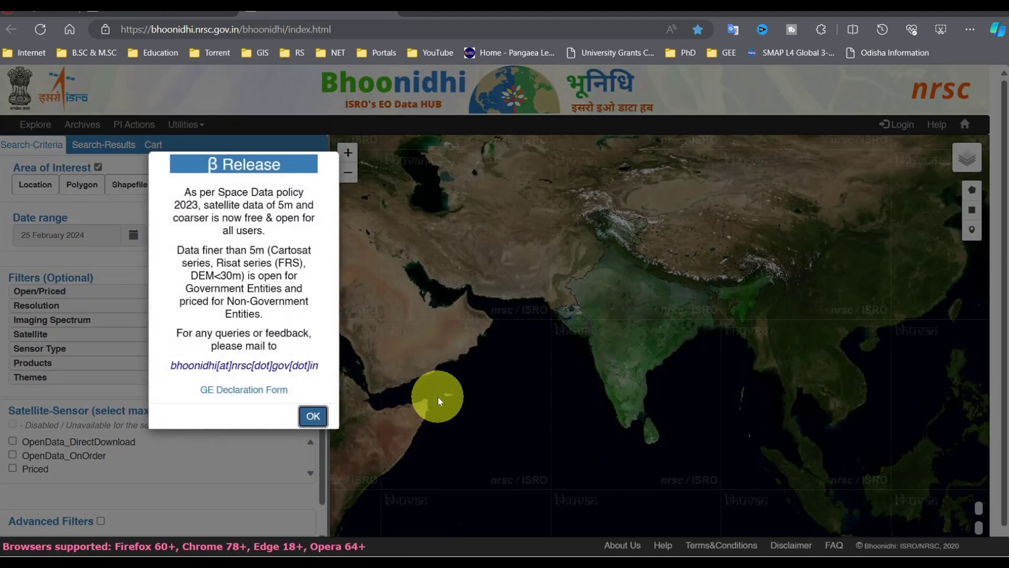
Step: Dismiss the β Release notice and log in with the saved account, re-entering its password
{"action": "left_click", "coordinate": [437, 396]}
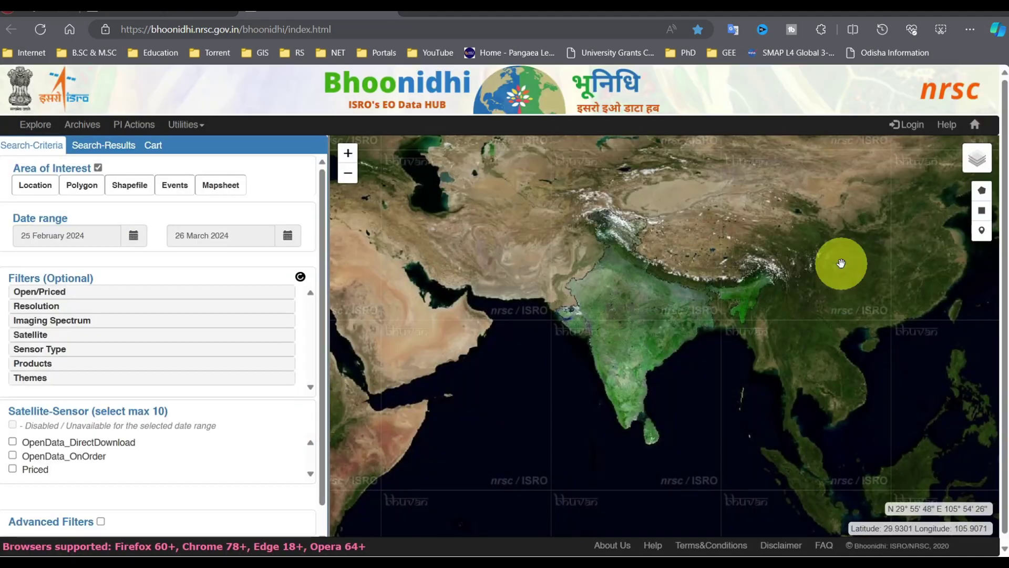
{"action": "left_click", "coordinate": [908, 127]}
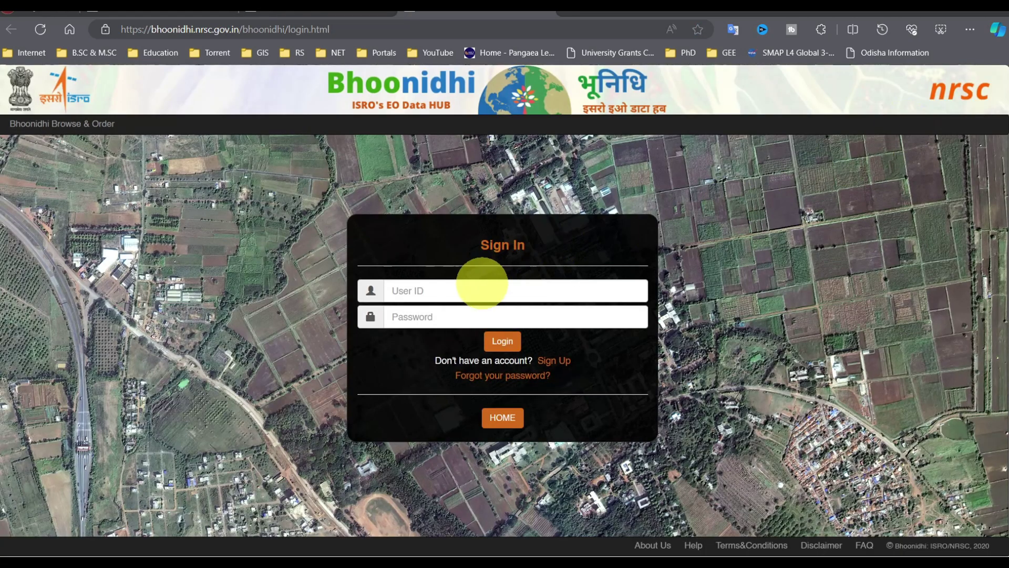
{"action": "left_click", "coordinate": [472, 292]}
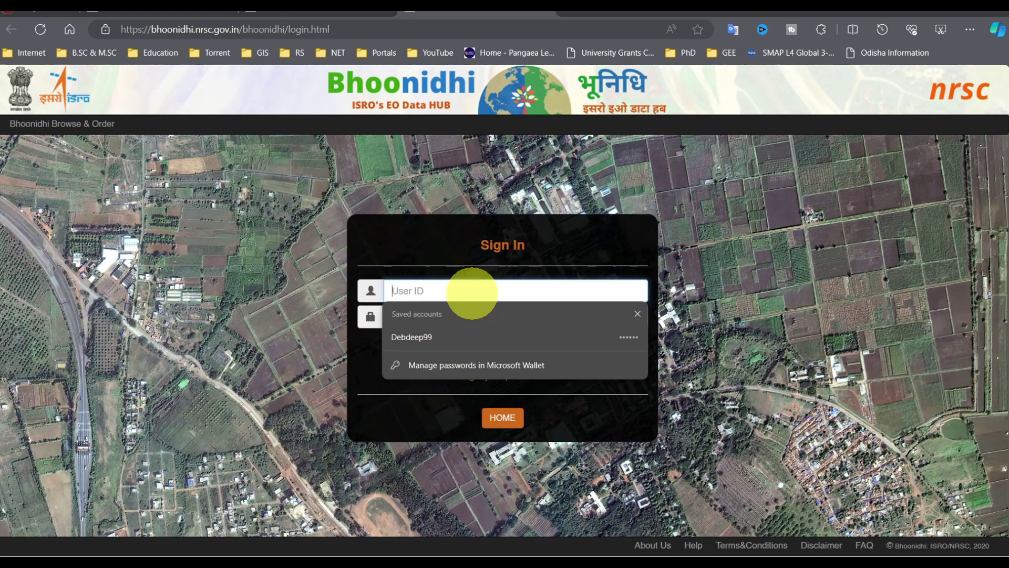
{"action": "left_click", "coordinate": [436, 336]}
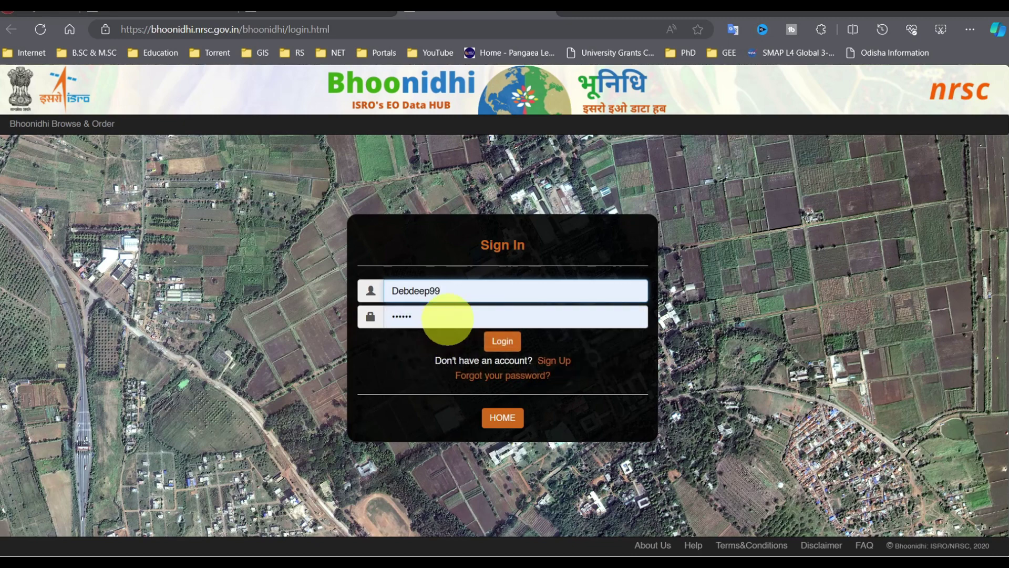
{"action": "left_click", "coordinate": [447, 316]}
{"action": "key", "text": "BackSpace"}
{"action": "key", "text": "BackSpace"}
{"action": "key", "text": "BackSpace"}
{"action": "key", "text": "BackSpace"}
{"action": "key", "text": "BackSpace"}
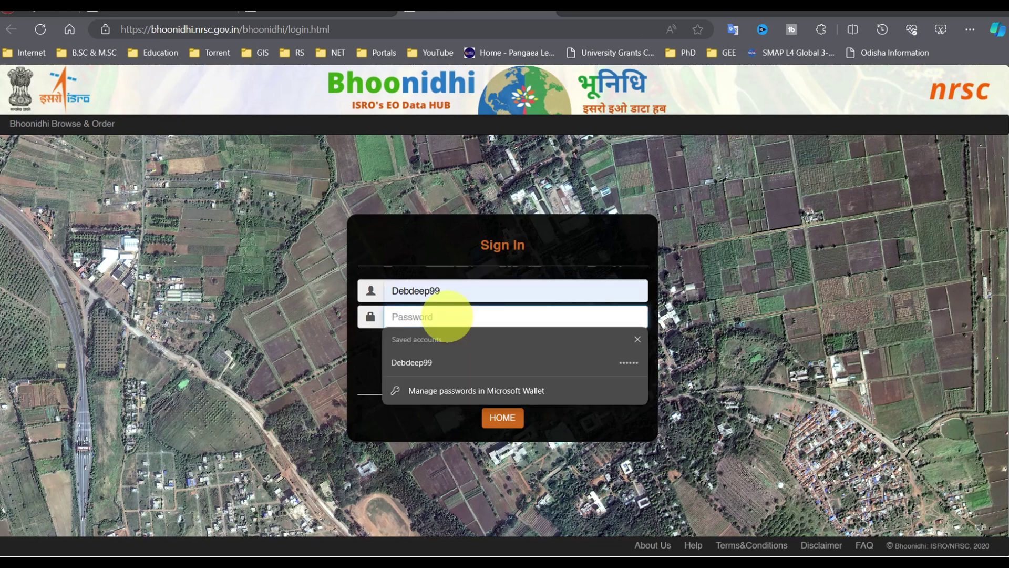
{"action": "type", "text": "•"}
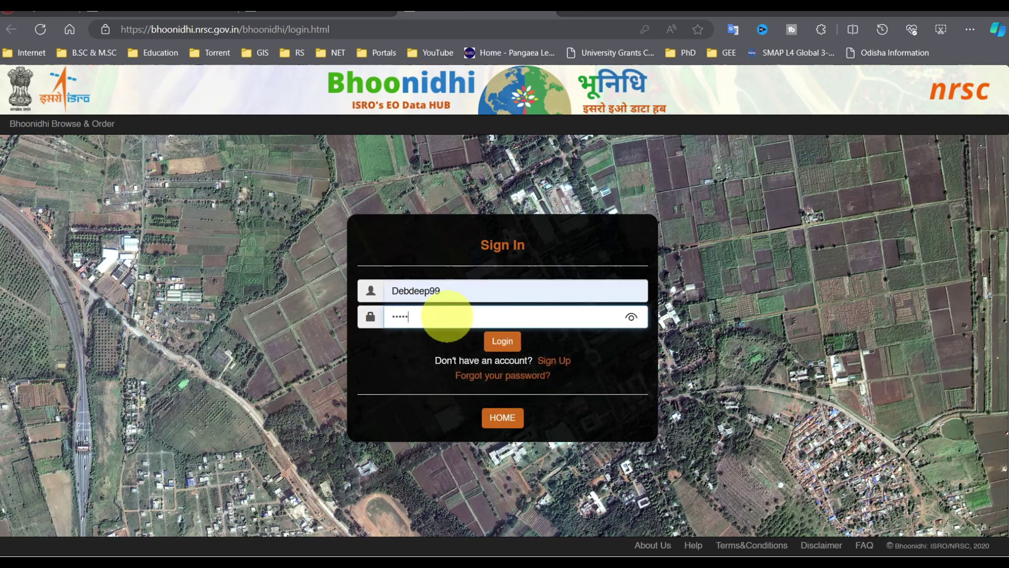
{"action": "type", "text": "••••"}
{"action": "key", "text": "Return"}
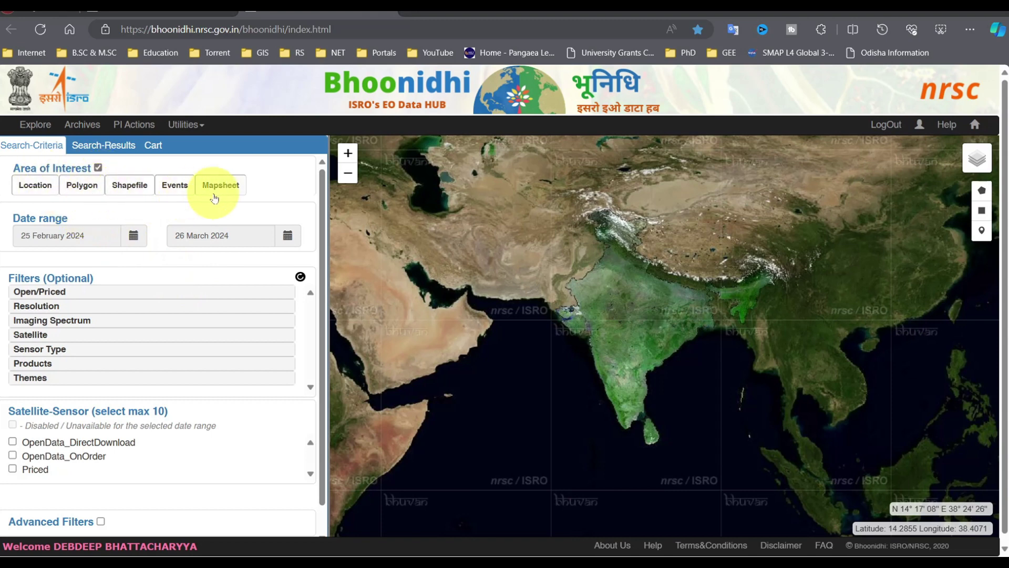
Step: Use Location mode and choose Kolkata, West Bengal, India as the place name
{"action": "left_click", "coordinate": [50, 193]}
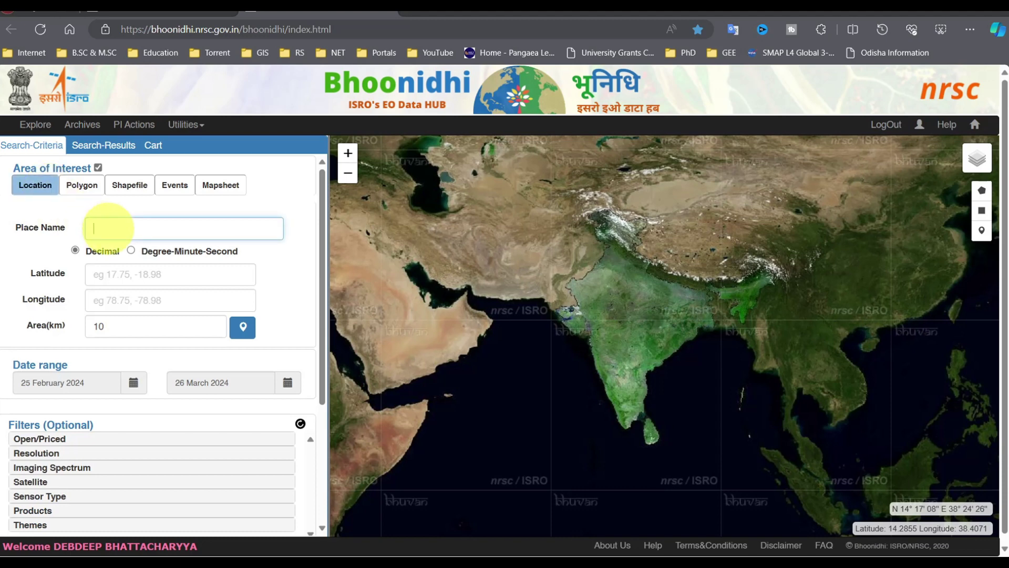
{"action": "type", "text": "Kolkata"}
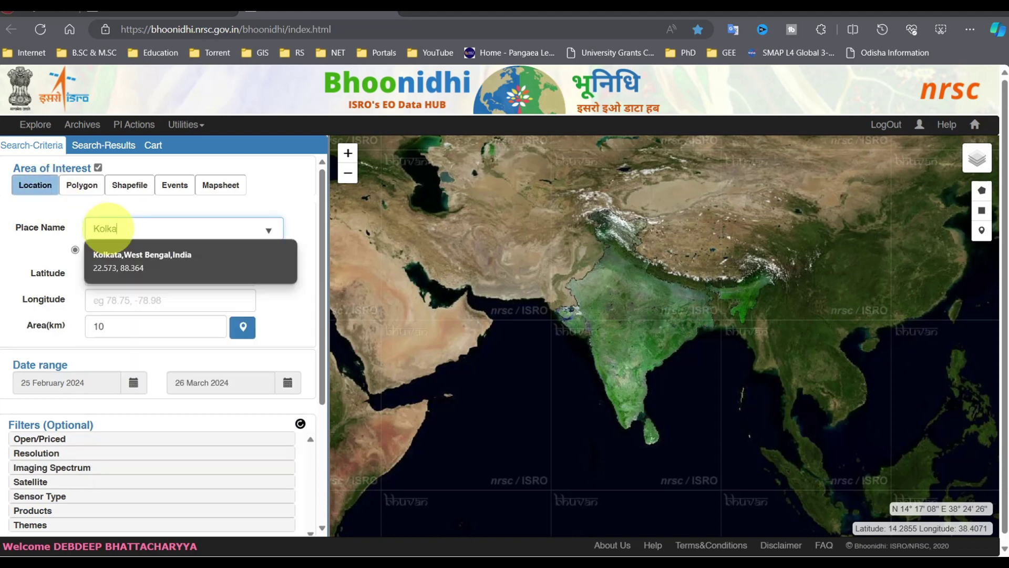
{"action": "left_click", "coordinate": [157, 257]}
Step: Set the area box around Kolkata to 25 km and apply it to the map
{"action": "left_click", "coordinate": [243, 327]}
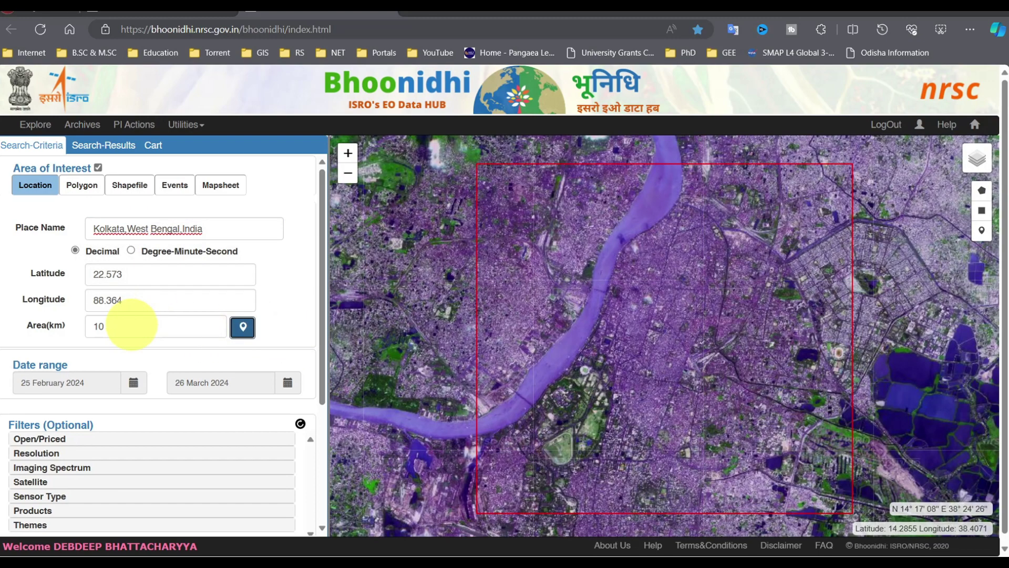
{"action": "left_click_drag", "start_coordinate": [131, 325], "coordinate": [65, 334]}
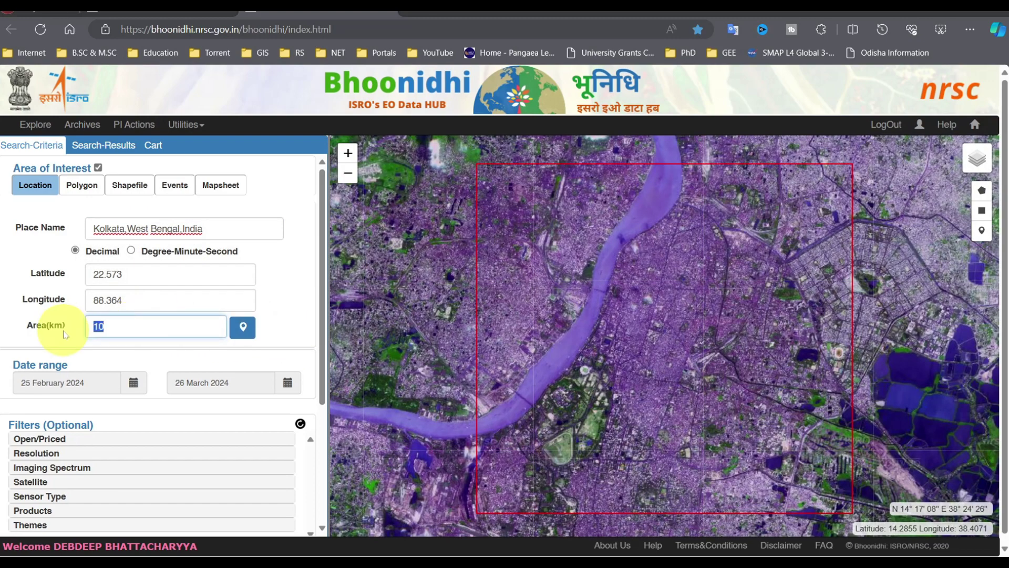
{"action": "left_click", "coordinate": [245, 330]}
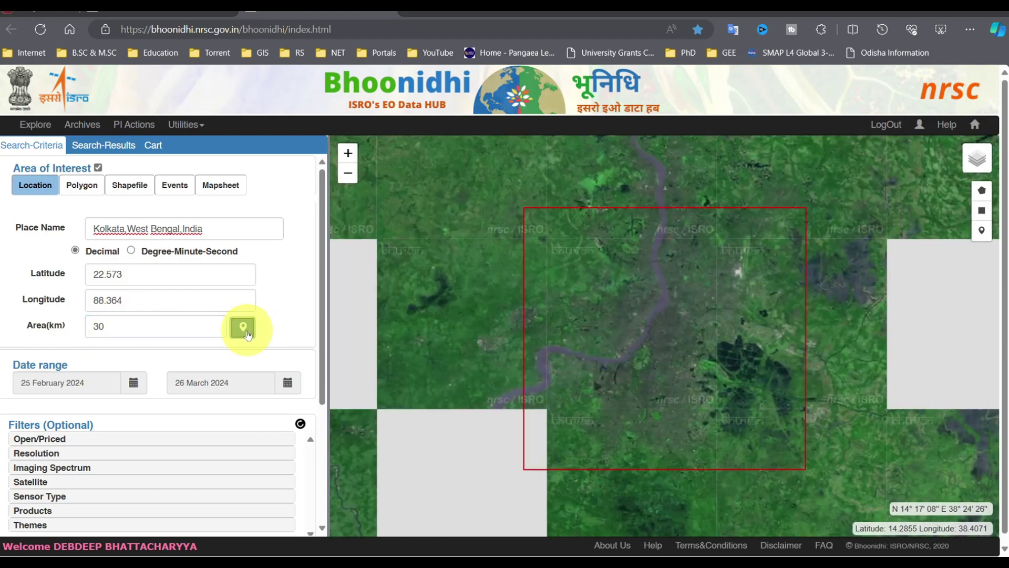
{"action": "left_click_drag", "start_coordinate": [135, 333], "coordinate": [80, 337]}
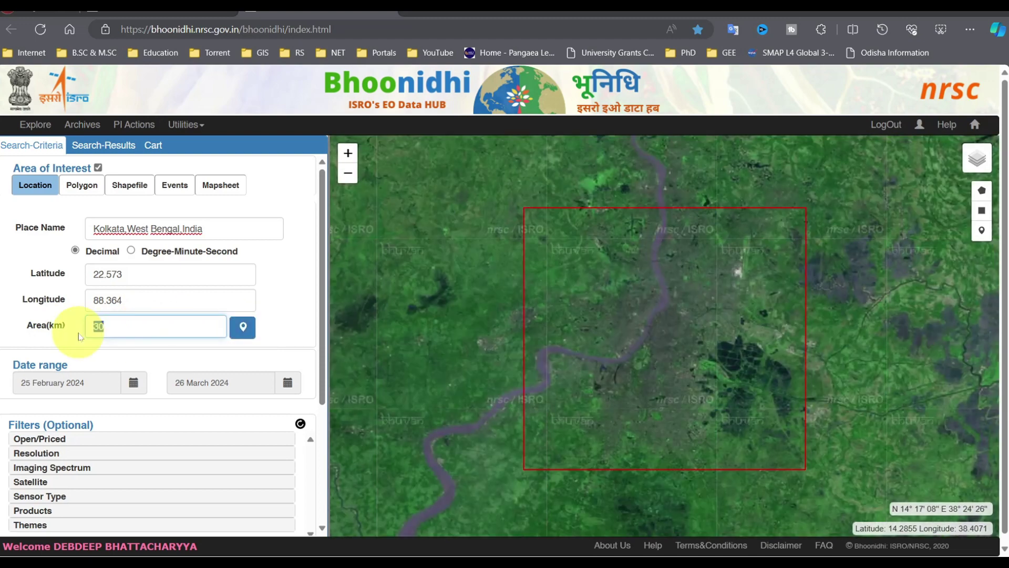
{"action": "left_click", "coordinate": [243, 330]}
{"action": "key", "text": "BackSpace"}
{"action": "type", "text": "5"}
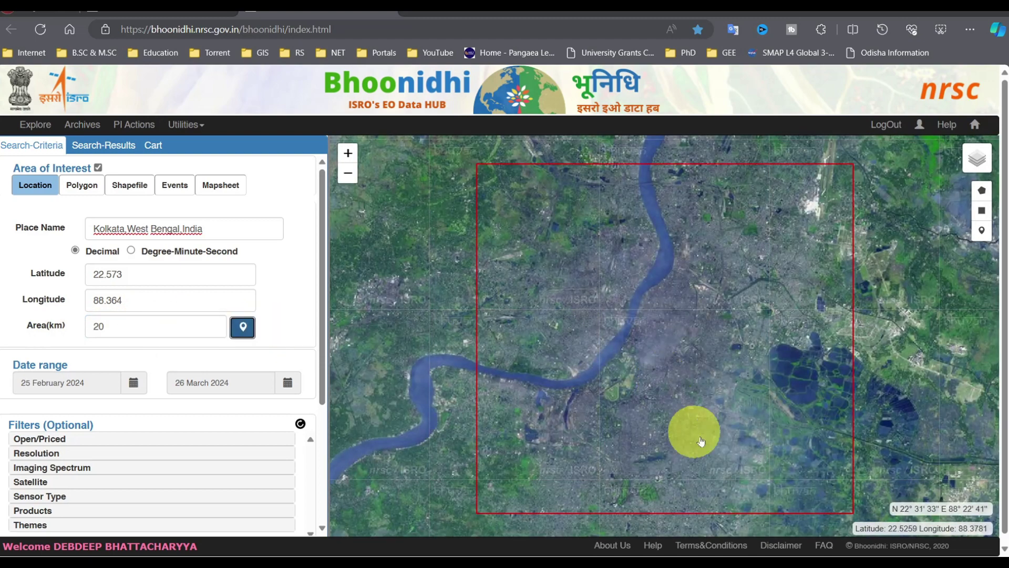
{"action": "key", "text": "Return"}
{"action": "scroll", "coordinate": [108, 242], "scroll_direction": "down", "scroll_amount": 3}
Step: Set the search date range to 01 January – 31 January 2024
{"action": "left_click", "coordinate": [134, 238]}
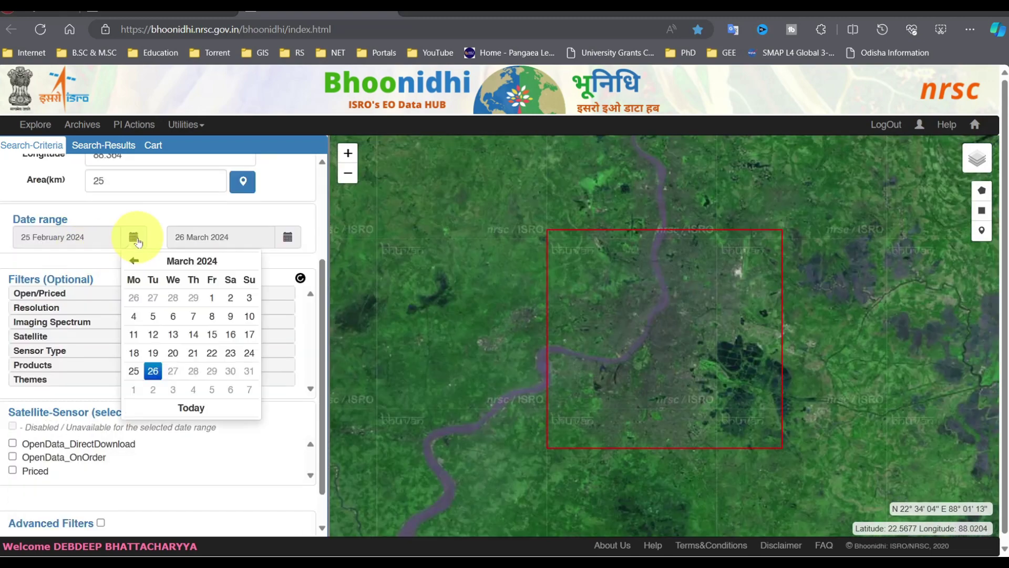
{"action": "left_click", "coordinate": [135, 261]}
{"action": "left_click", "coordinate": [135, 260]}
{"action": "left_click", "coordinate": [133, 315]}
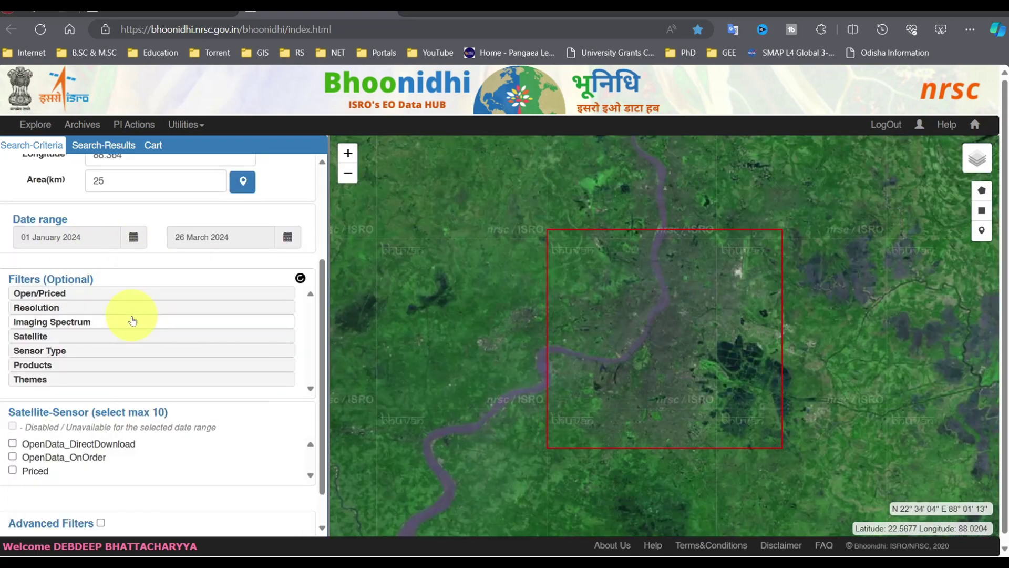
{"action": "left_click", "coordinate": [284, 238]}
{"action": "left_click", "coordinate": [288, 261]}
{"action": "left_click", "coordinate": [288, 260]}
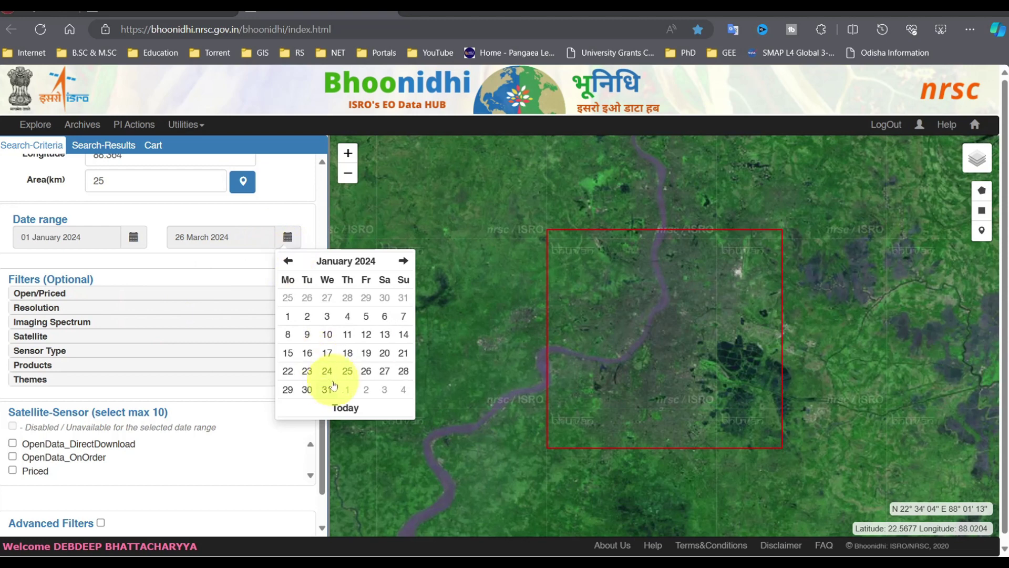
{"action": "left_click", "coordinate": [327, 389]}
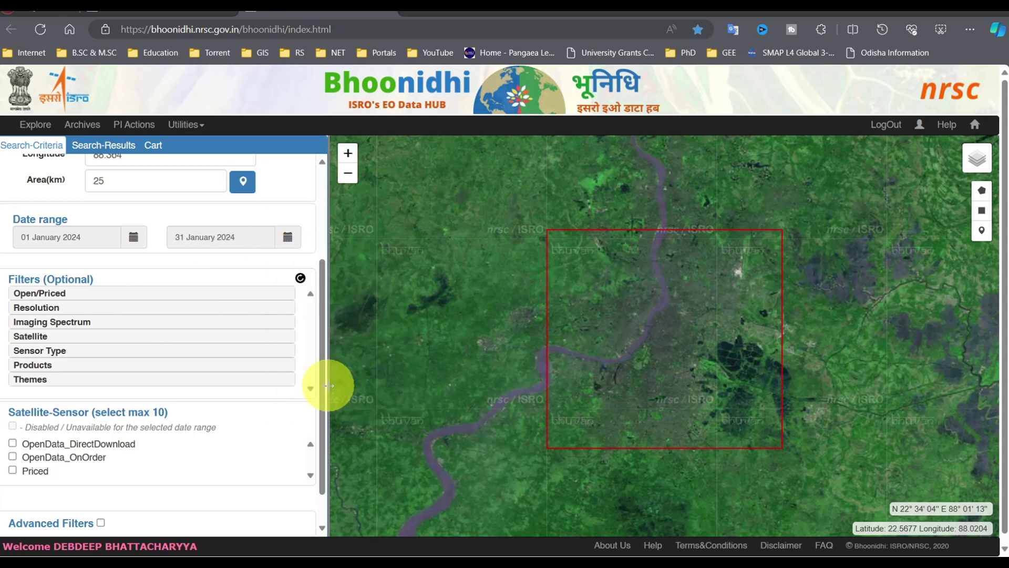
Step: Restrict the search to open data and expand the satellite filter list
{"action": "left_click", "coordinate": [280, 296]}
{"action": "left_click", "coordinate": [14, 306]}
{"action": "left_click", "coordinate": [17, 333]}
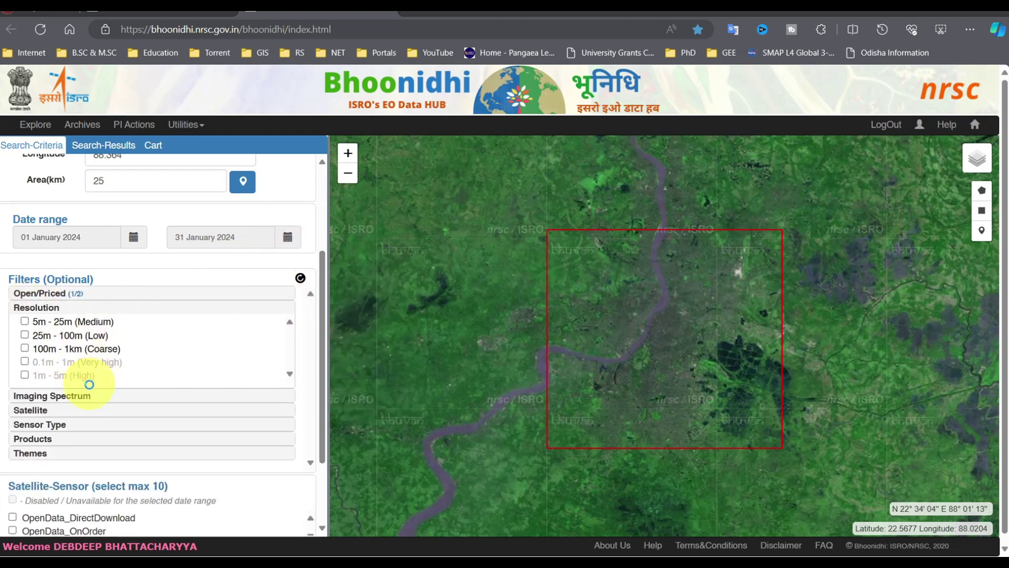
{"action": "left_click", "coordinate": [63, 307]}
{"action": "left_click", "coordinate": [87, 322]}
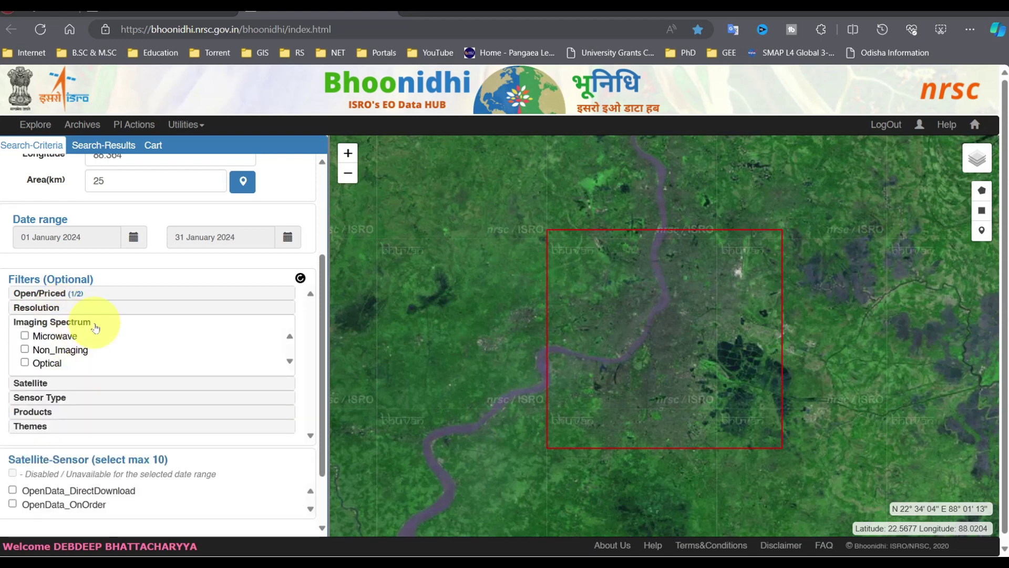
{"action": "left_click", "coordinate": [168, 323]}
{"action": "left_click", "coordinate": [174, 335]}
Step: Filter by ResourceSat-2A as the satellite and LISS4 as the sensor
{"action": "scroll", "coordinate": [153, 367], "scroll_direction": "down", "scroll_amount": 5}
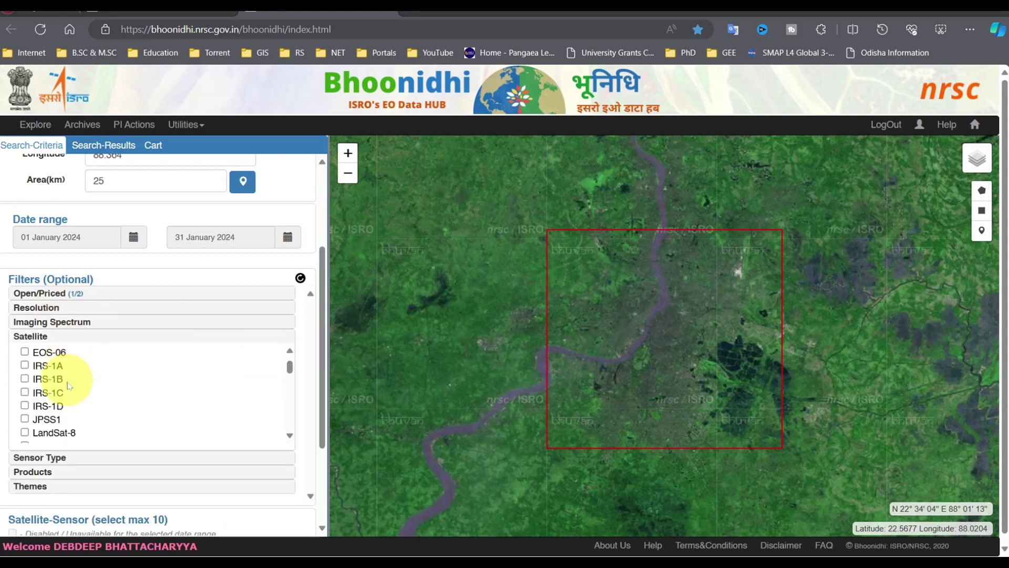
{"action": "scroll", "coordinate": [66, 413], "scroll_direction": "down", "scroll_amount": 6}
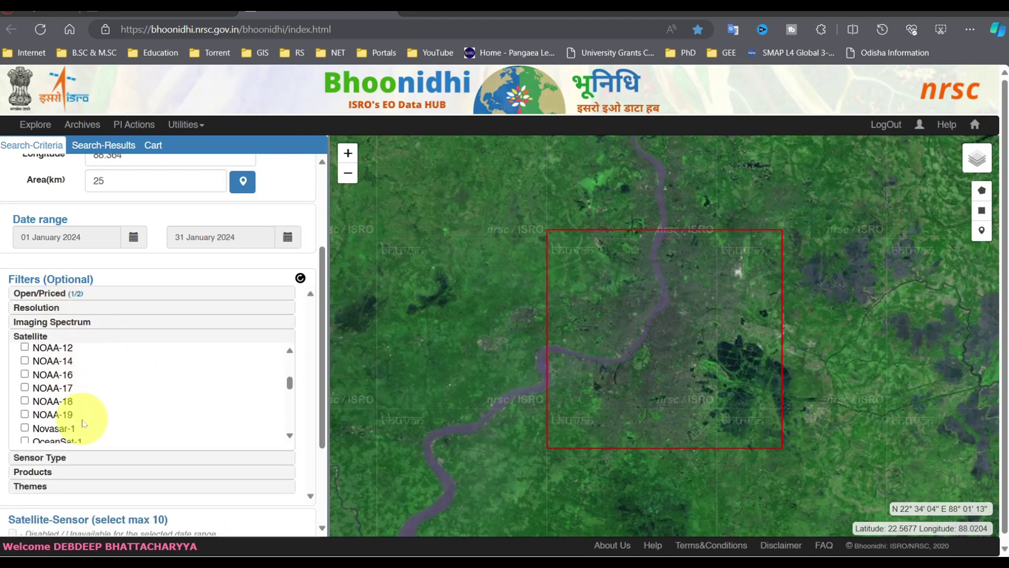
{"action": "scroll", "coordinate": [109, 437], "scroll_direction": "down", "scroll_amount": 5}
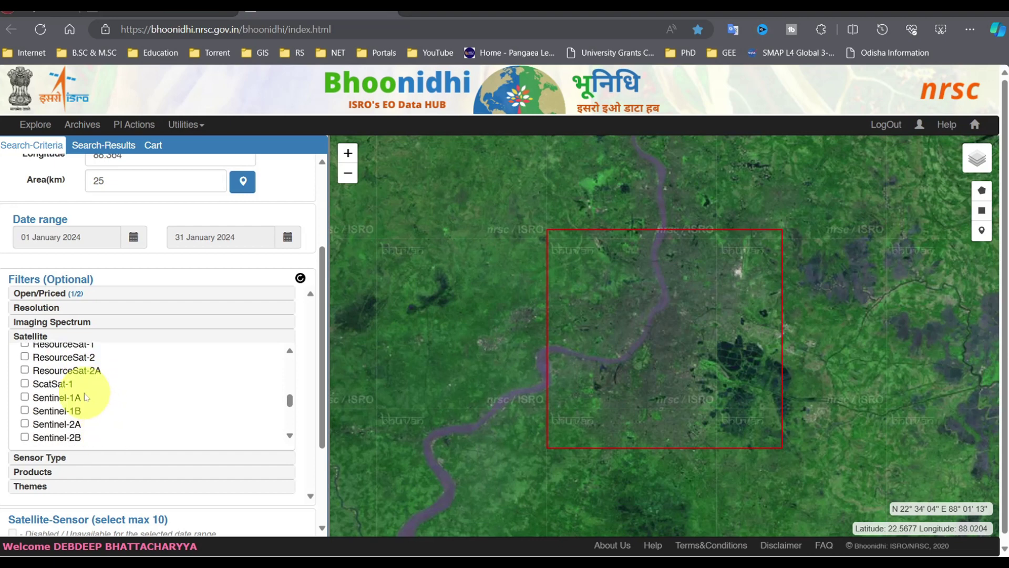
{"action": "scroll", "coordinate": [79, 413], "scroll_direction": "down", "scroll_amount": 4}
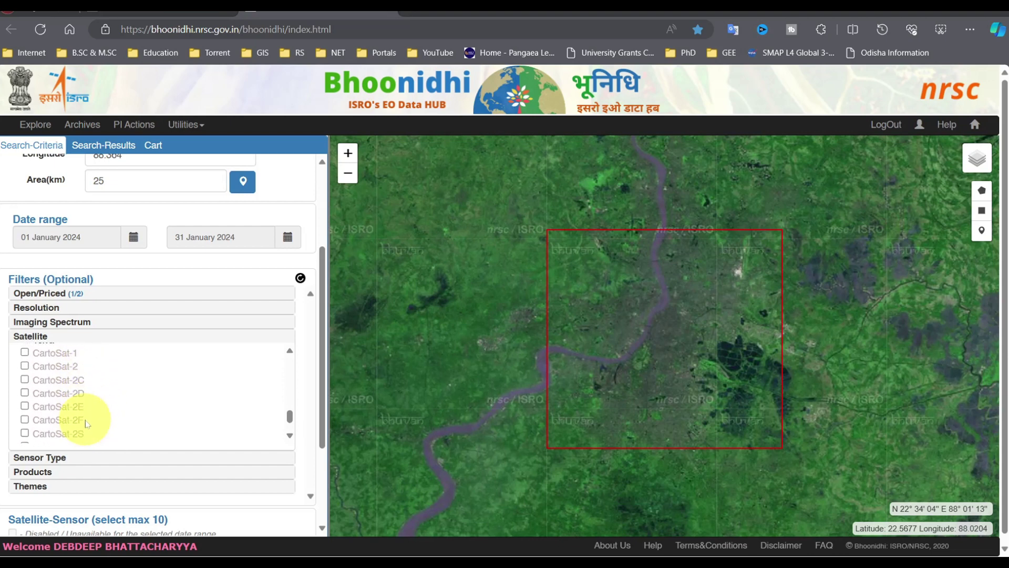
{"action": "scroll", "coordinate": [52, 315], "scroll_direction": "up", "scroll_amount": 5}
{"action": "left_click", "coordinate": [24, 314]}
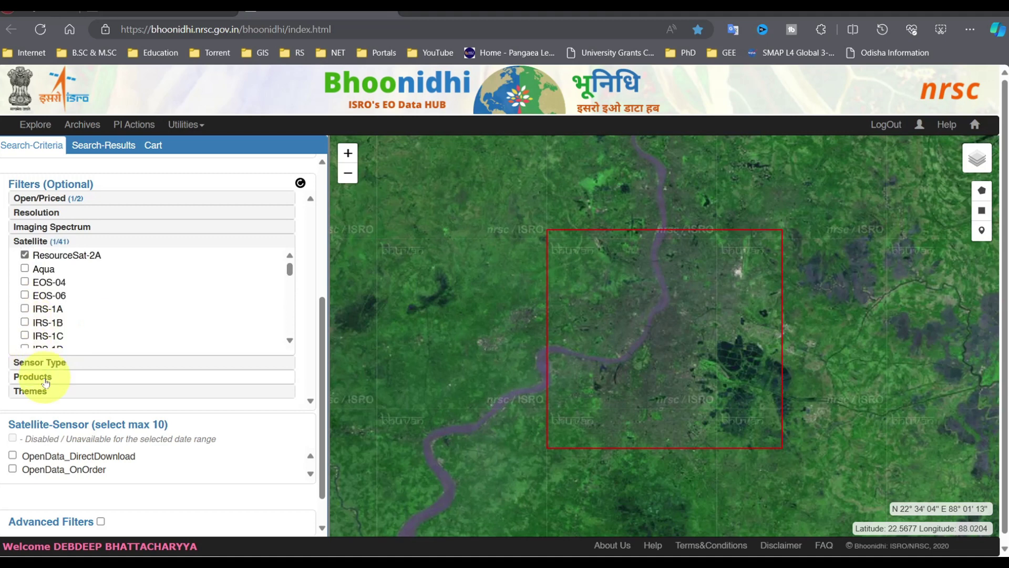
{"action": "left_click", "coordinate": [39, 362]}
{"action": "left_click", "coordinate": [37, 299]}
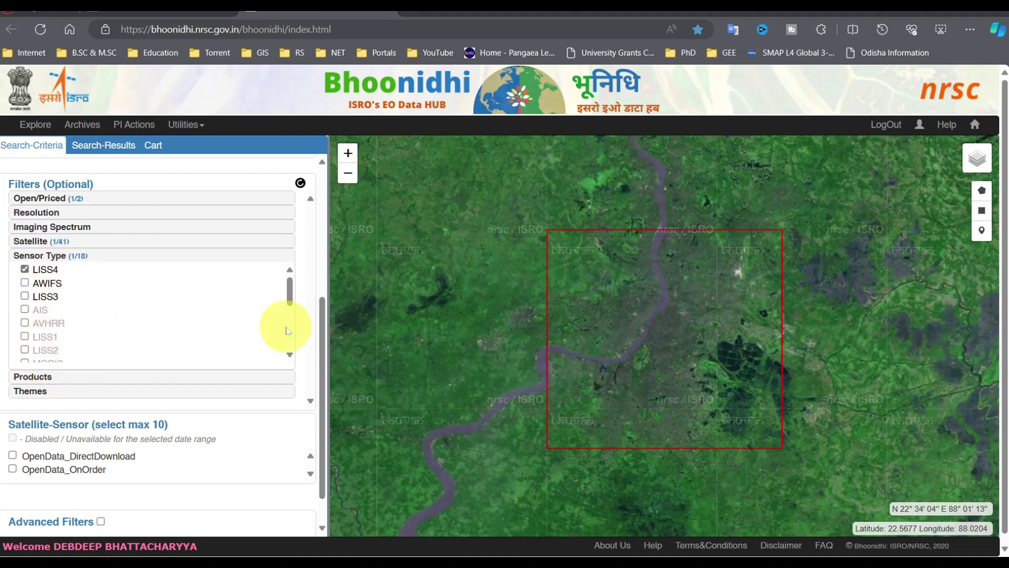
Step: Under Themes, tick OpenData_DirectDownload and its ResourceSat-2A_LISS4(MX70)_L2 product
{"action": "left_click_drag", "start_coordinate": [290, 290], "coordinate": [196, 309]}
{"action": "scroll", "coordinate": [85, 322], "scroll_direction": "down", "scroll_amount": 5}
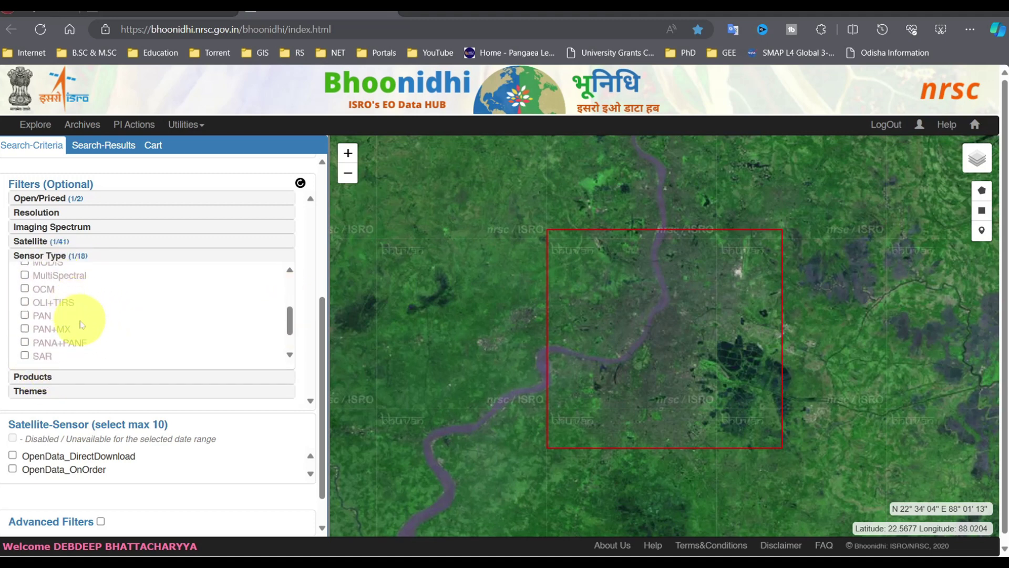
{"action": "left_click", "coordinate": [78, 327]}
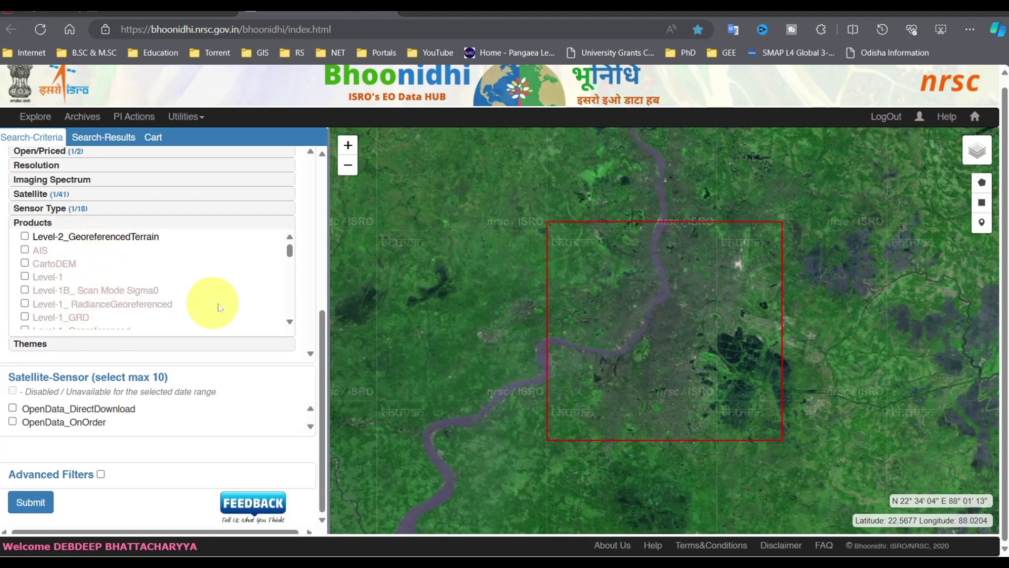
{"action": "scroll", "coordinate": [258, 310], "scroll_direction": "down", "scroll_amount": 5}
{"action": "scroll", "coordinate": [258, 310], "scroll_direction": "down", "scroll_amount": 8}
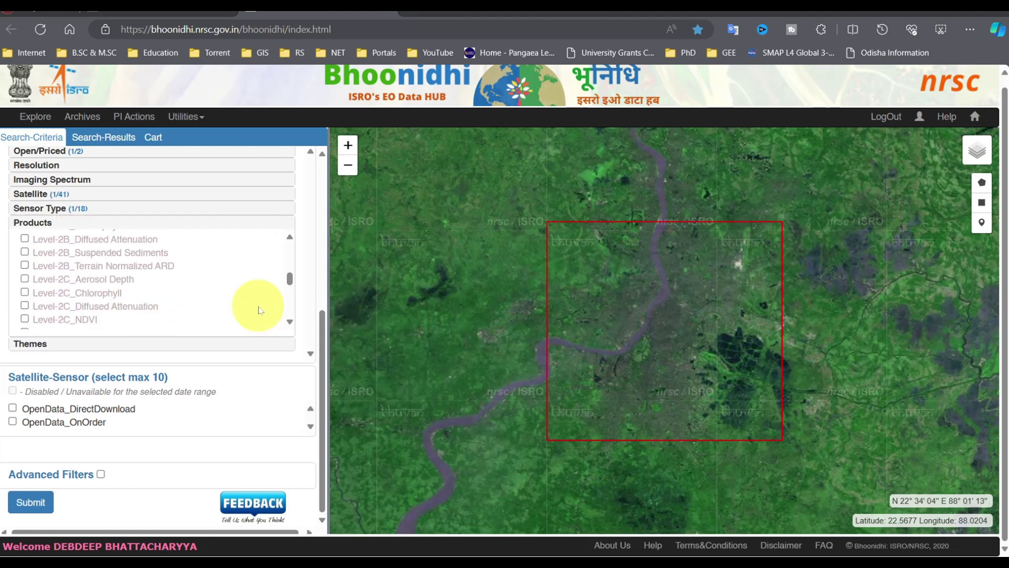
{"action": "left_click", "coordinate": [132, 343]}
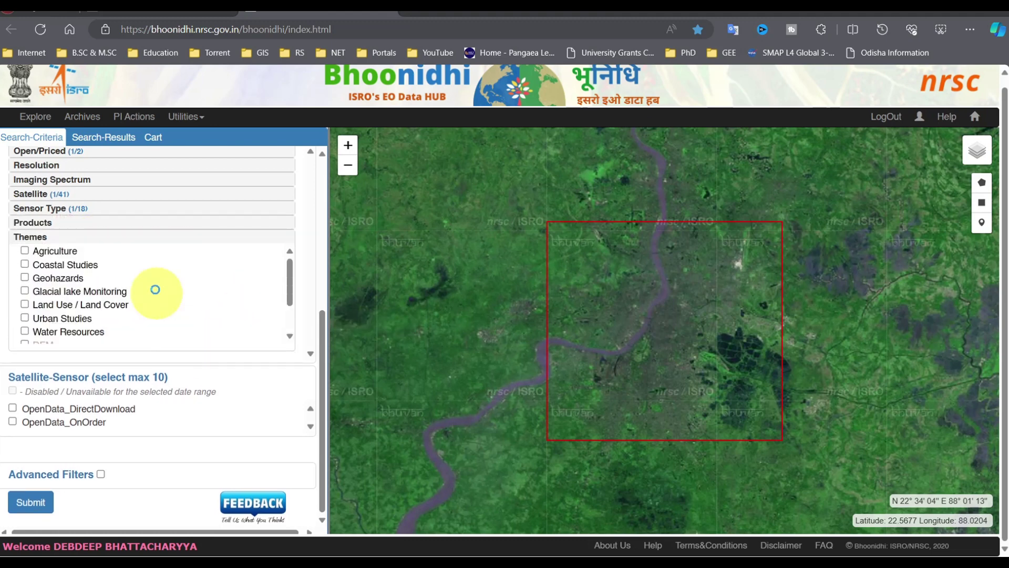
{"action": "scroll", "coordinate": [142, 322], "scroll_direction": "down", "scroll_amount": 3}
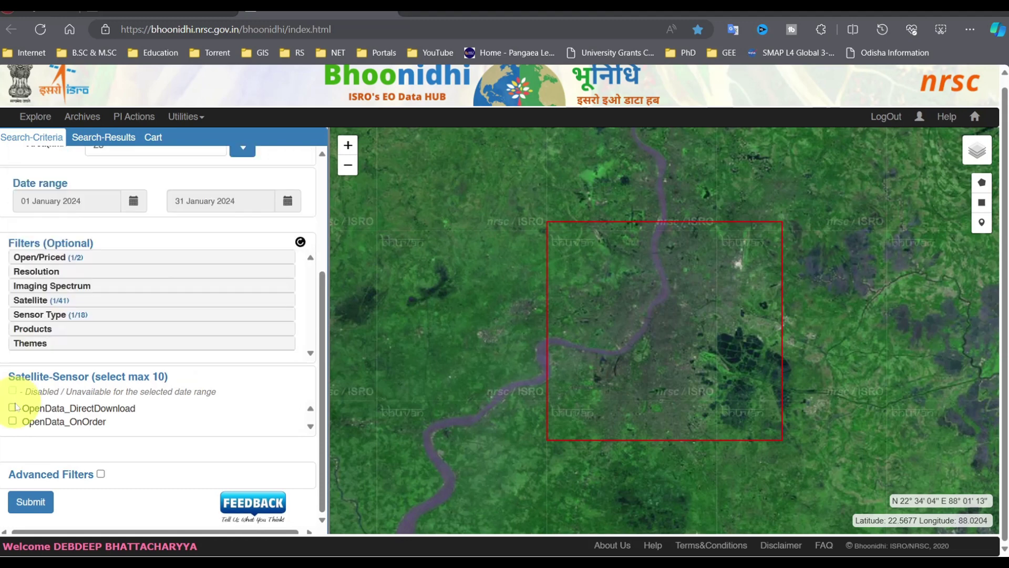
{"action": "left_click", "coordinate": [13, 407]}
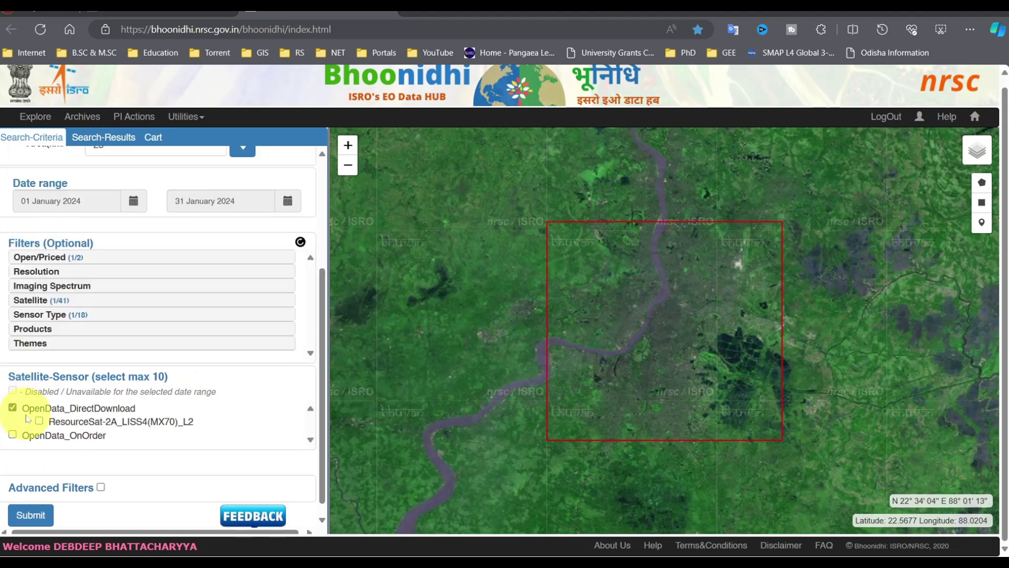
{"action": "left_click", "coordinate": [41, 424]}
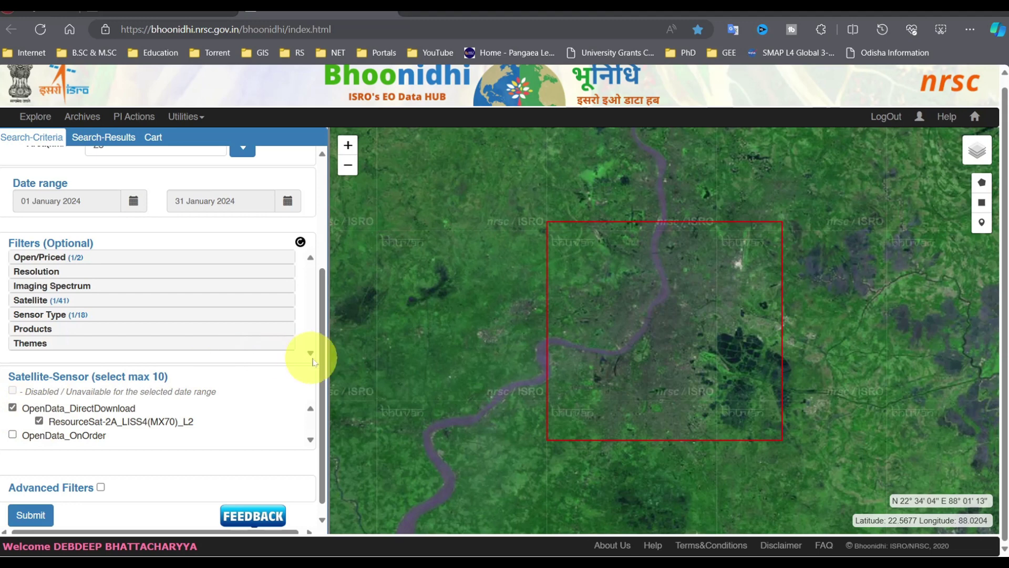
{"action": "scroll", "coordinate": [321, 424], "scroll_direction": "down", "scroll_amount": 1}
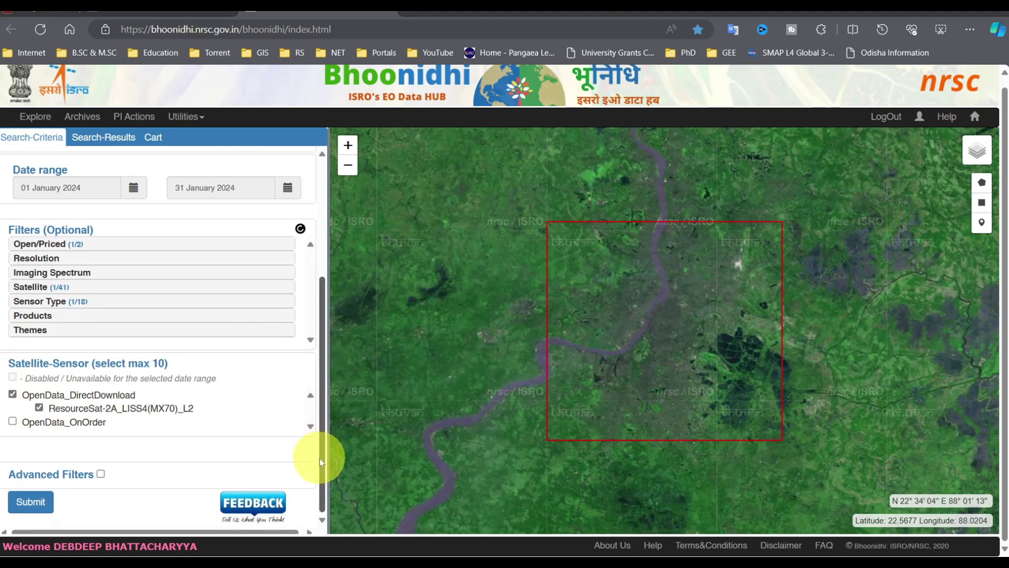
Step: Submit the search and briefly check the first result's metadata
{"action": "left_click", "coordinate": [41, 504]}
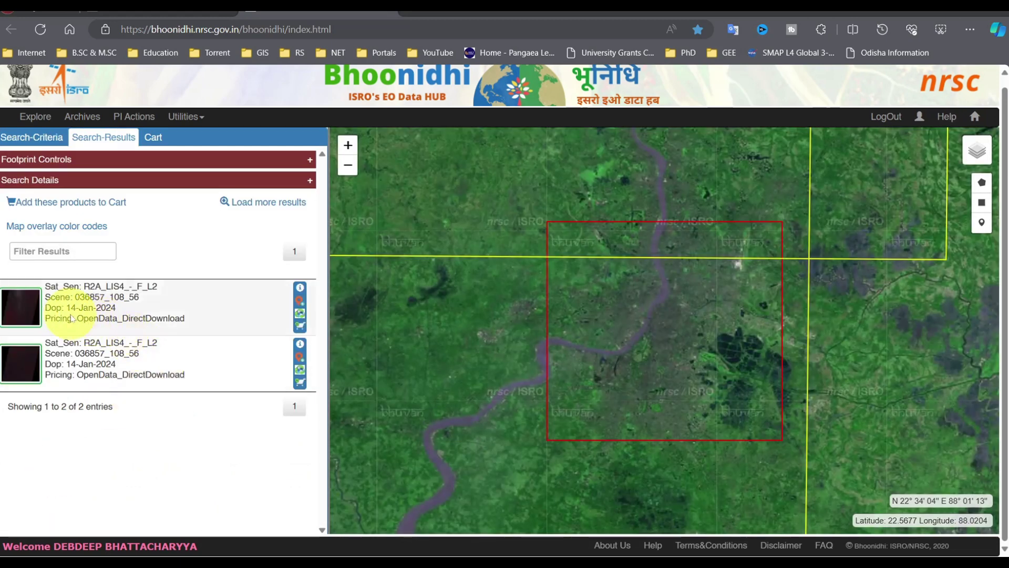
{"action": "left_click", "coordinate": [300, 288]}
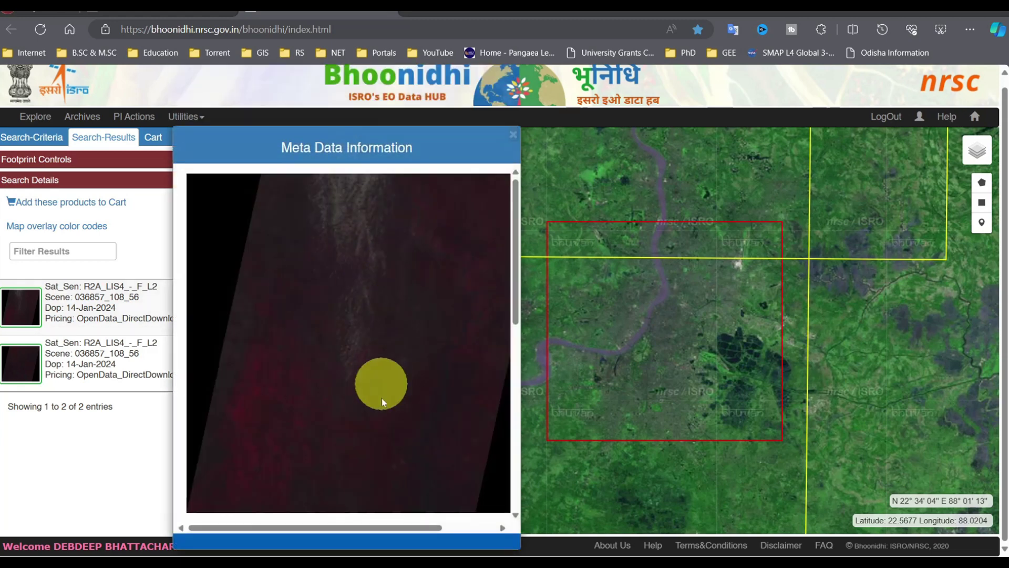
{"action": "left_click", "coordinate": [513, 135]}
Step: Review the second scene's metadata, including its coverage details, then close it
{"action": "left_click", "coordinate": [300, 344]}
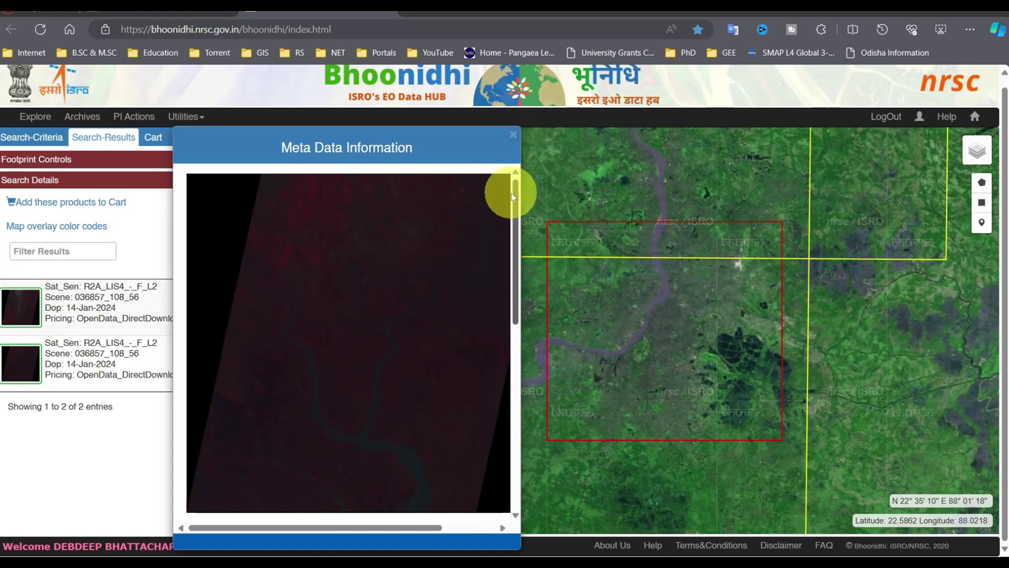
{"action": "scroll", "coordinate": [509, 193], "scroll_direction": "down", "scroll_amount": 6}
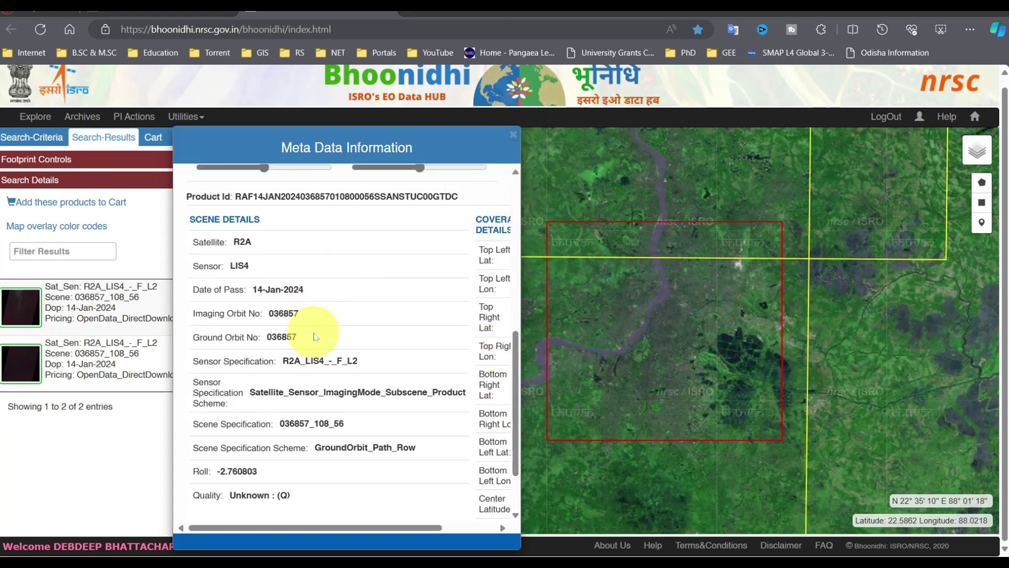
{"action": "left_click", "coordinate": [503, 527]}
{"action": "left_click_drag", "start_coordinate": [513, 428], "coordinate": [514, 270]}
{"action": "left_click", "coordinate": [511, 137]}
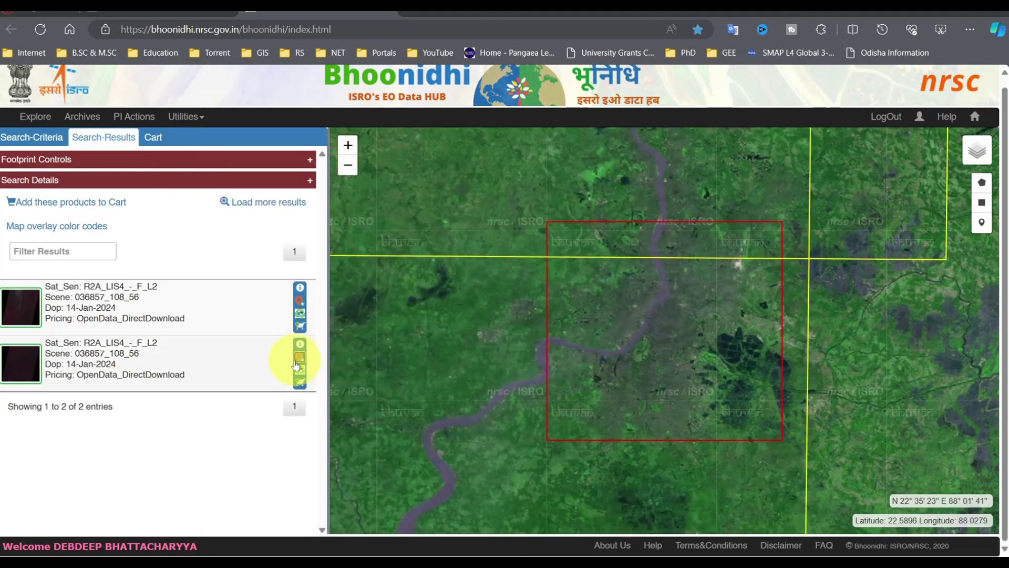
Step: Add the 14-Jan-2024 R2A_LIS4 scene to the cart and download it from the Cart tab
{"action": "left_click", "coordinate": [298, 360]}
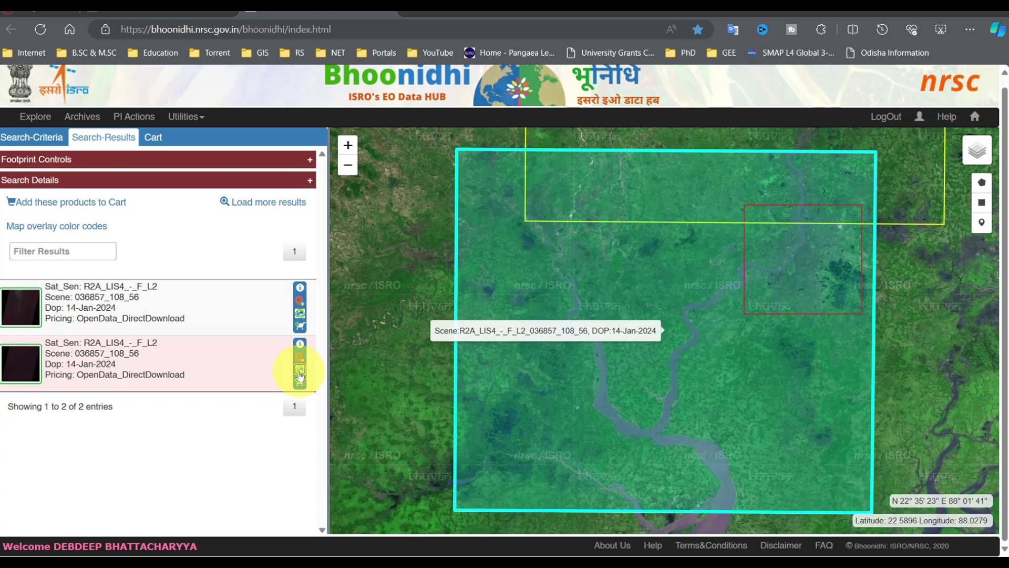
{"action": "left_click", "coordinate": [301, 384]}
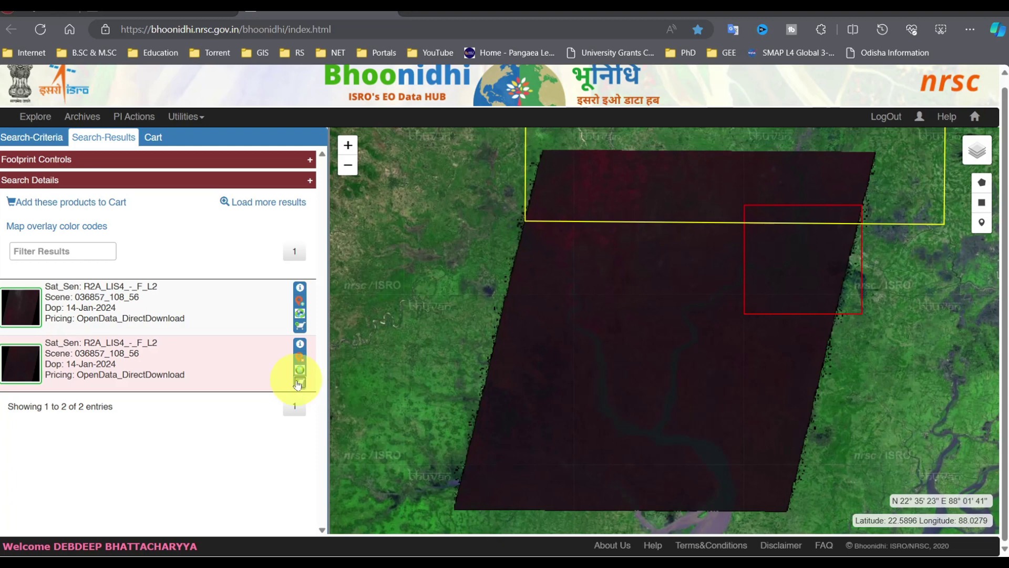
{"action": "left_click", "coordinate": [299, 382]}
{"action": "left_click", "coordinate": [149, 138]}
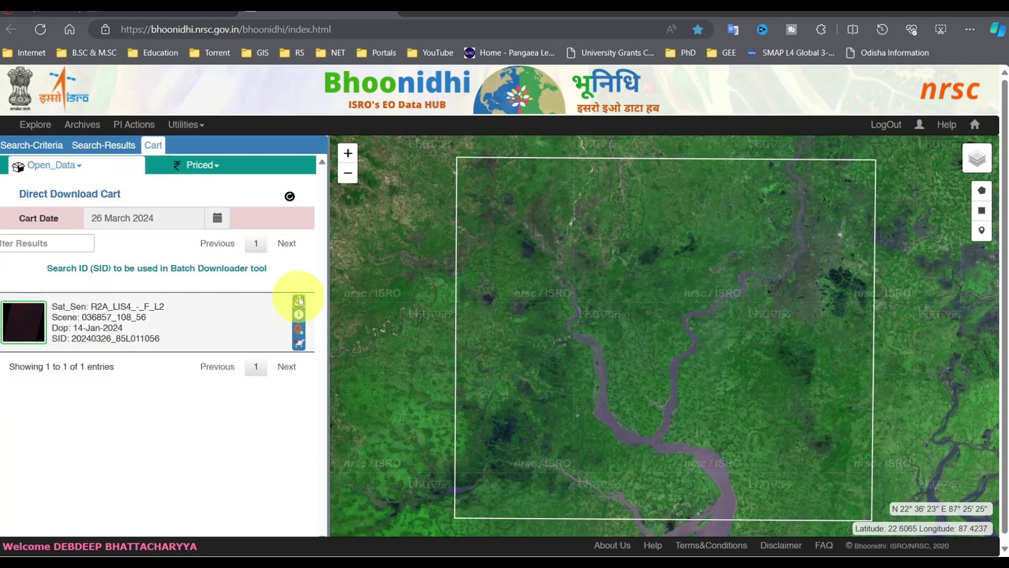
{"action": "left_click", "coordinate": [299, 301]}
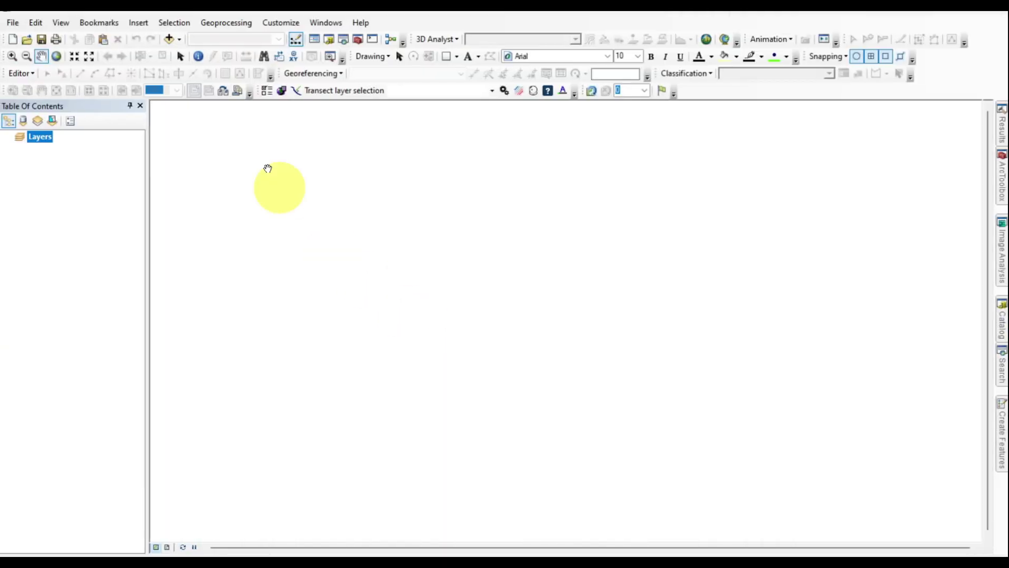
Step: Add BAND2.tif, BAND3.tif and BAND4.tif to the ArcMap map
{"action": "left_click", "coordinate": [169, 39]}
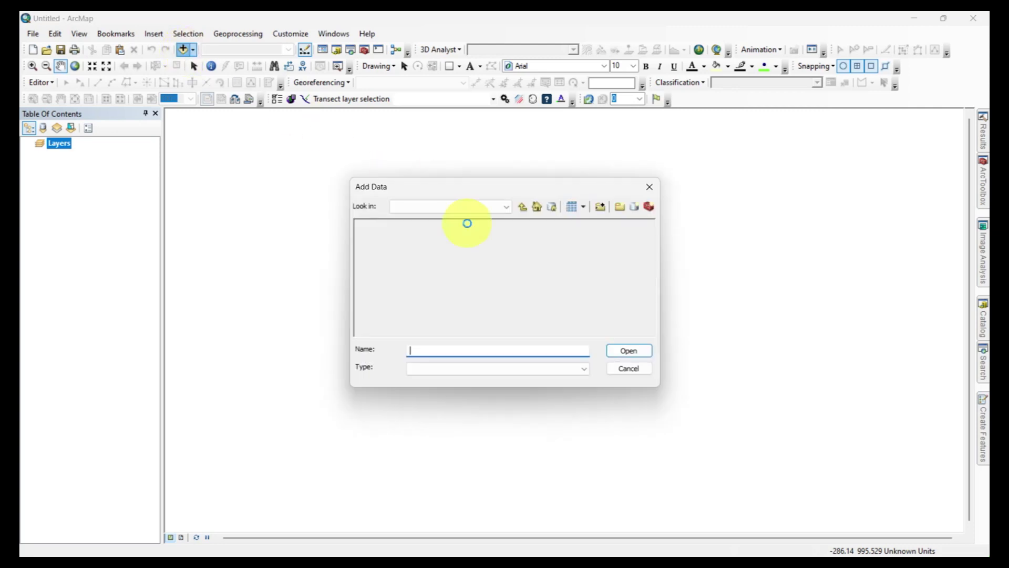
{"action": "double_click", "coordinate": [412, 230]}
{"action": "left_click_drag", "start_coordinate": [383, 243], "coordinate": [383, 266]}
{"action": "left_click", "coordinate": [628, 350]}
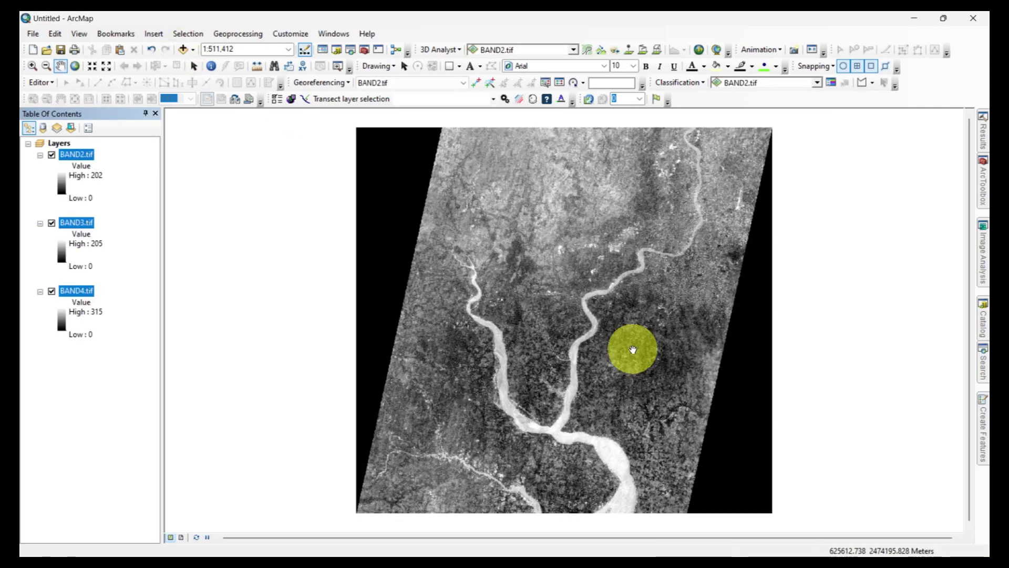
Step: Run Composite Bands on the three band rasters, naming the output KOL_Composite
{"action": "left_click", "coordinate": [981, 368]}
{"action": "type", "text": "band composite"}
{"action": "key", "text": "Return"}
{"action": "left_click", "coordinate": [813, 201]}
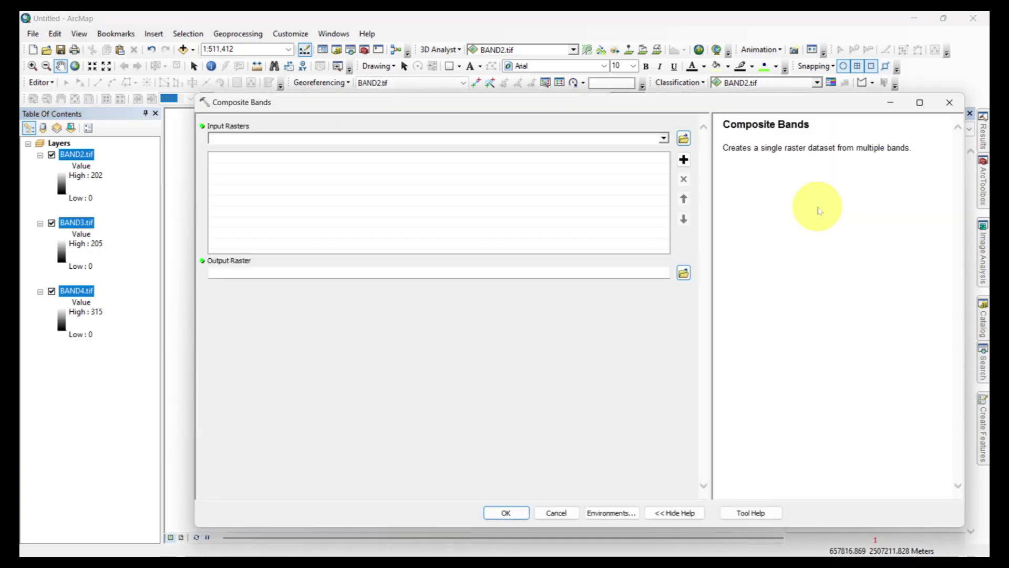
{"action": "left_click", "coordinate": [664, 137]}
{"action": "left_click", "coordinate": [252, 150]}
{"action": "left_click", "coordinate": [252, 173], "text": "shift"}
{"action": "left_click", "coordinate": [472, 182]}
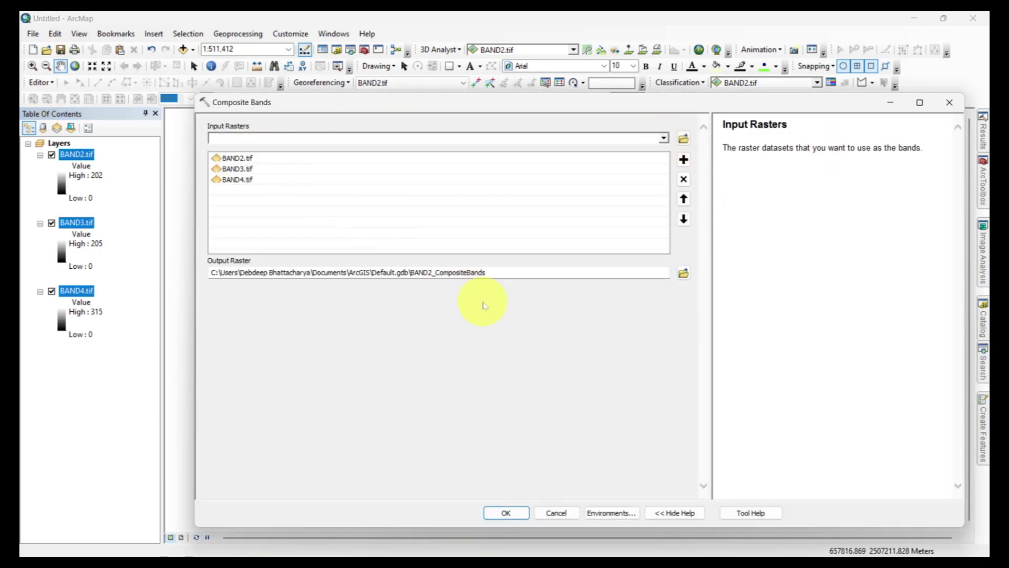
{"action": "double_click", "coordinate": [415, 272]}
{"action": "type", "text": "KOL"}
{"action": "left_click", "coordinate": [506, 512]}
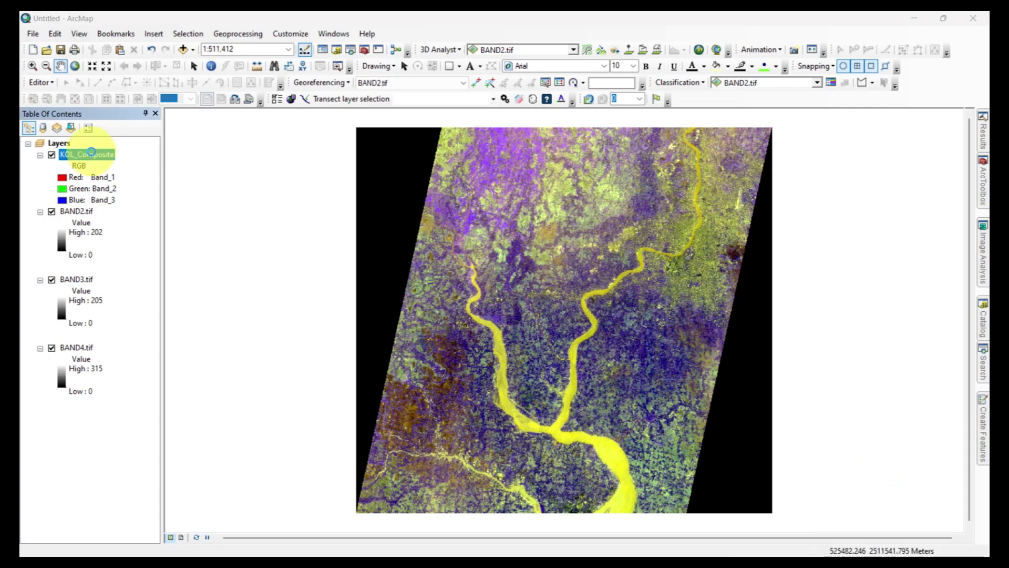
Step: In KOL_Composite's symbology, assign Band_3 to red and Band_1 to blue, then apply
{"action": "double_click", "coordinate": [92, 152]}
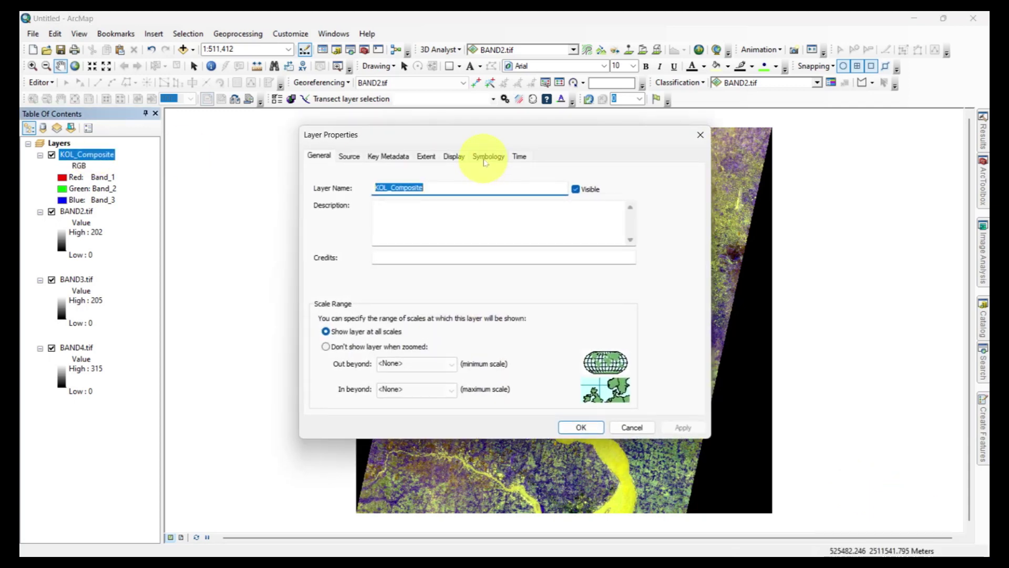
{"action": "left_click", "coordinate": [484, 158]}
{"action": "left_click", "coordinate": [634, 215]}
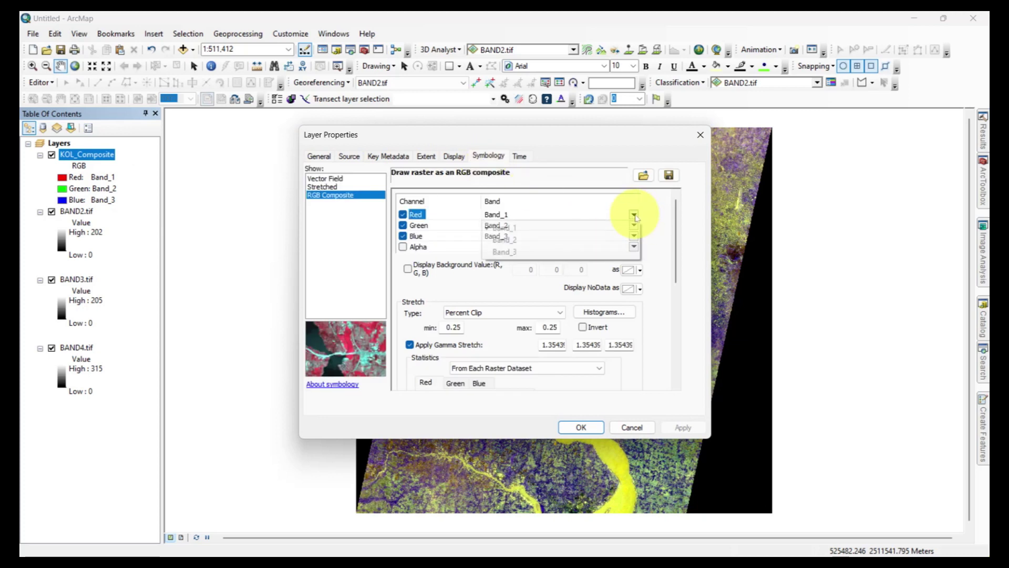
{"action": "left_click", "coordinate": [597, 252]}
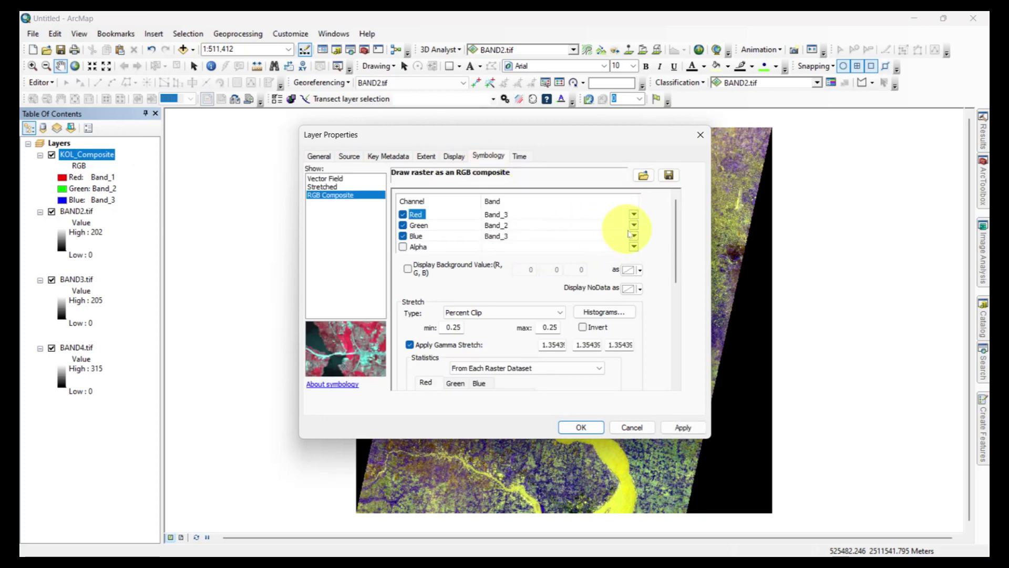
{"action": "left_click", "coordinate": [635, 237]}
{"action": "left_click", "coordinate": [594, 251]}
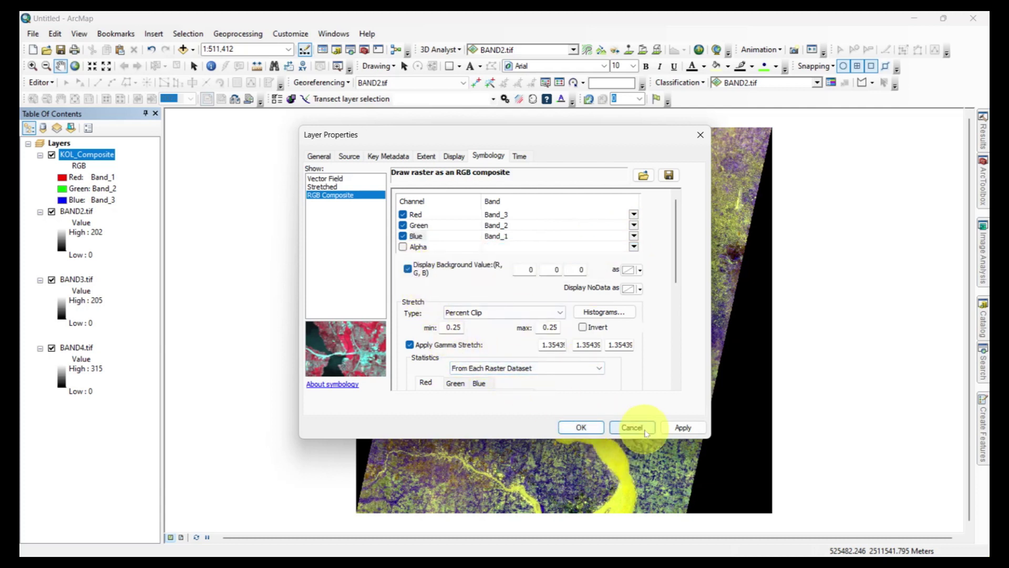
{"action": "left_click", "coordinate": [675, 427]}
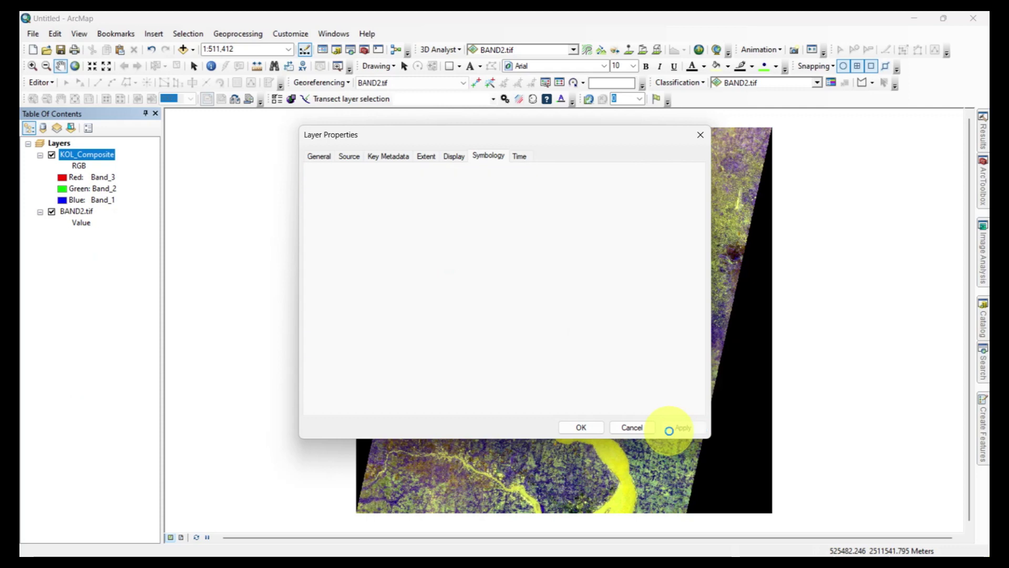
Step: Close the layer properties and hide the BAND2, BAND3 and BAND4.tif layers
{"action": "left_click", "coordinate": [581, 427]}
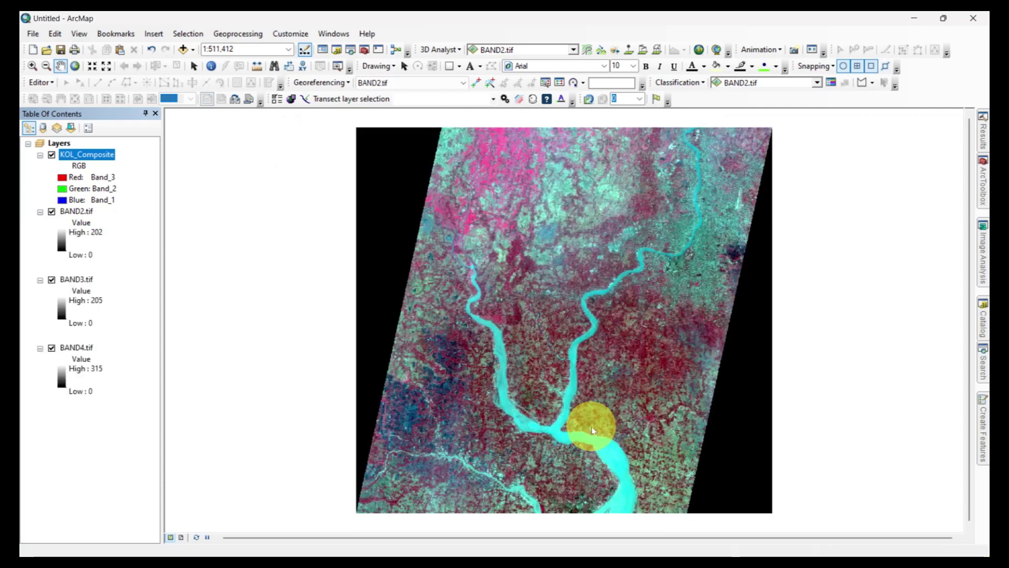
{"action": "left_click", "coordinate": [52, 211]}
{"action": "left_click", "coordinate": [52, 280]}
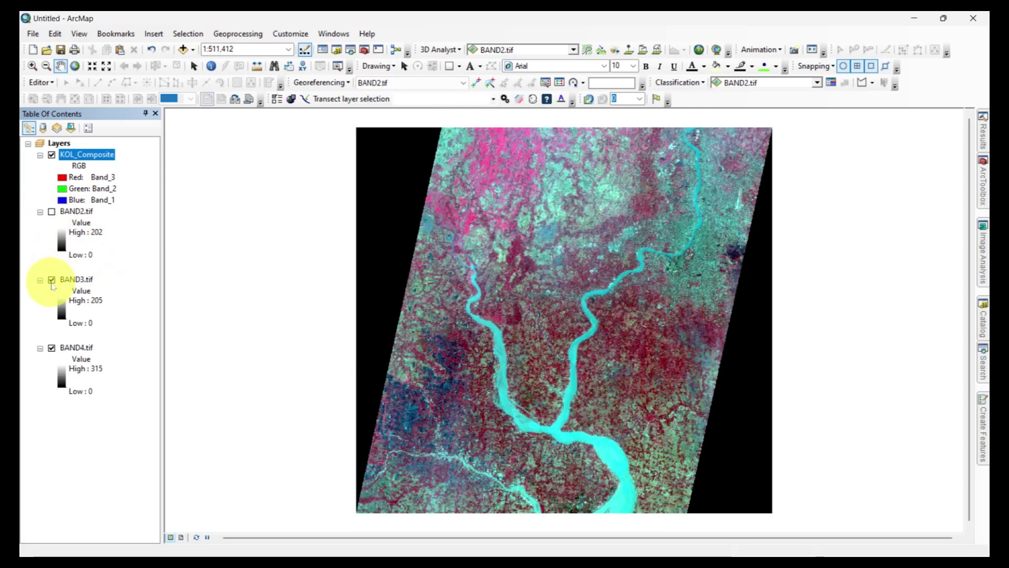
{"action": "left_click", "coordinate": [52, 349]}
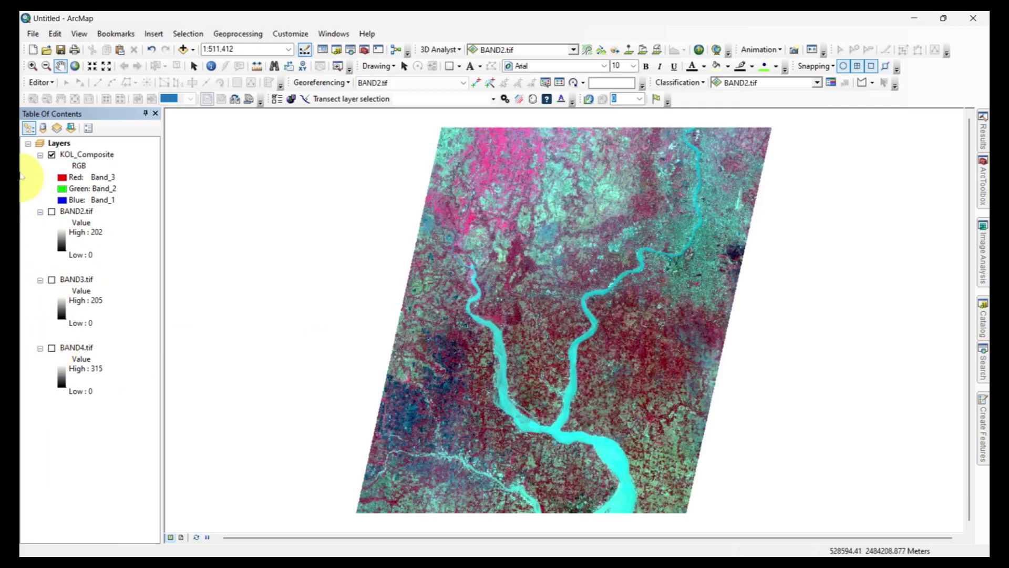
Step: Zoom and pan into central Kolkata along the river and the eastern wetlands
{"action": "left_click", "coordinate": [32, 66]}
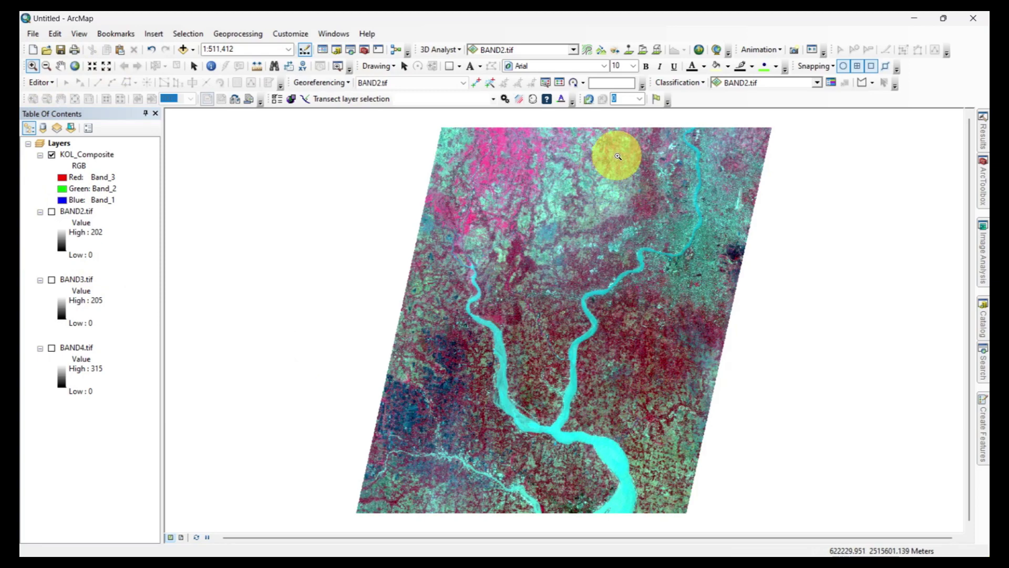
{"action": "left_click_drag", "start_coordinate": [614, 153], "coordinate": [755, 311]}
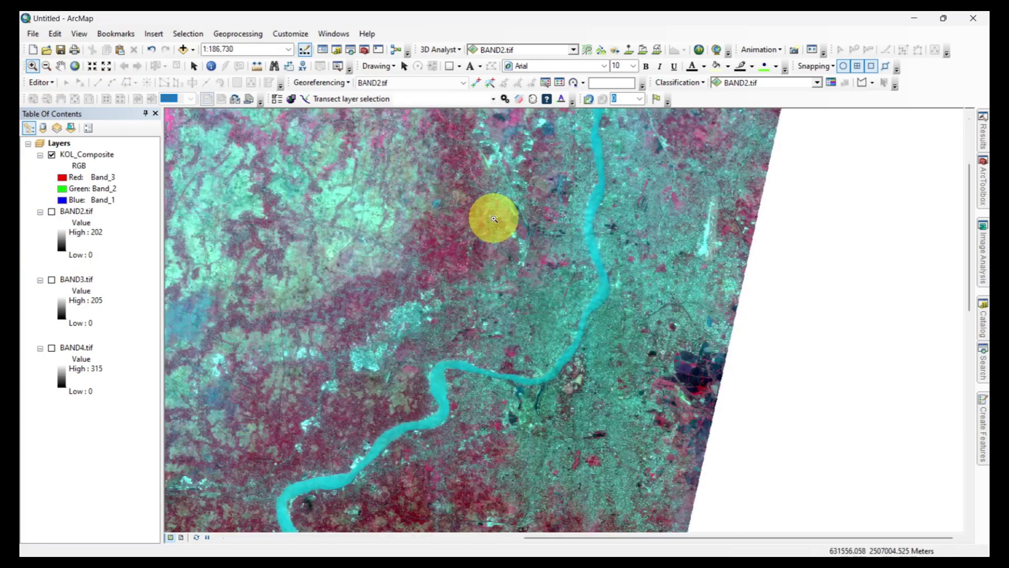
{"action": "left_click_drag", "start_coordinate": [492, 220], "coordinate": [660, 434]}
{"action": "left_click_drag", "start_coordinate": [532, 199], "coordinate": [714, 399]}
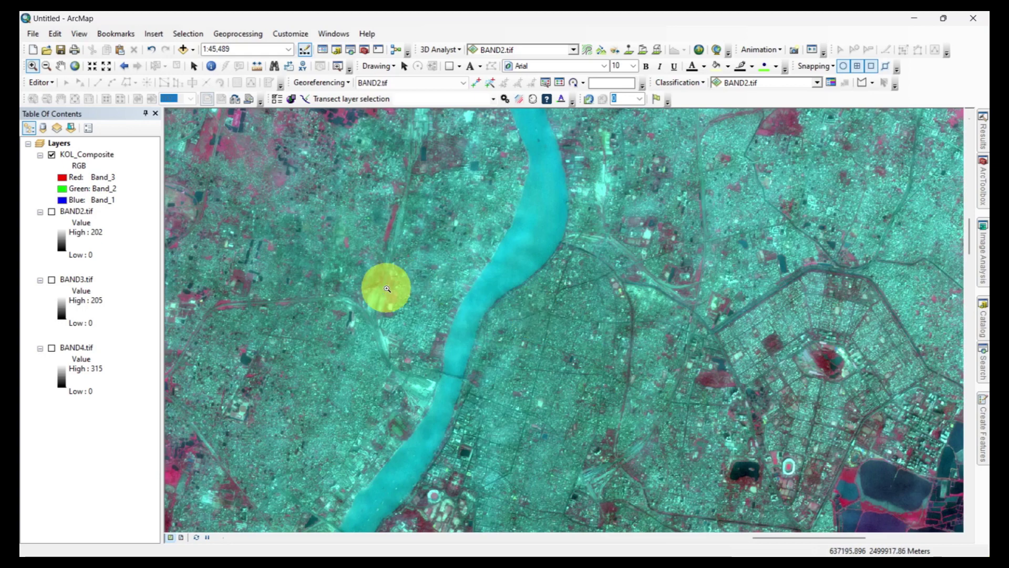
{"action": "left_click", "coordinate": [61, 65]}
{"action": "left_click_drag", "start_coordinate": [694, 390], "coordinate": [520, 129]}
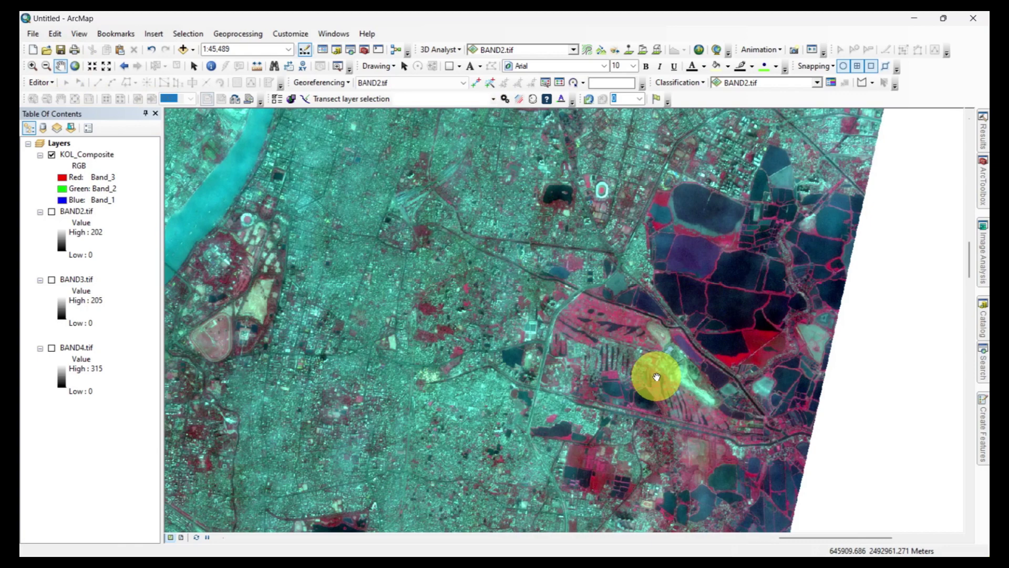
{"action": "left_click_drag", "start_coordinate": [365, 440], "coordinate": [545, 419]}
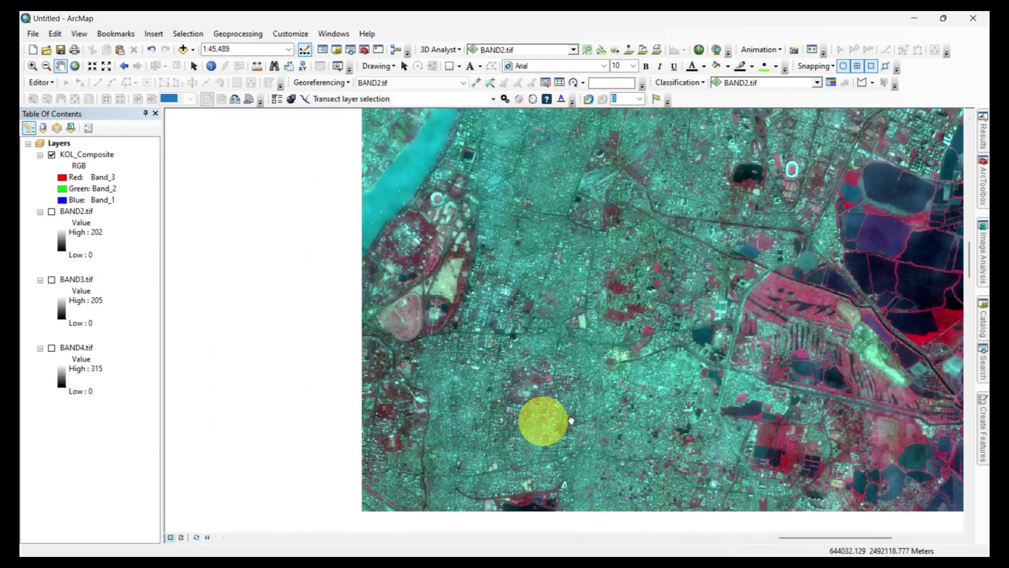
{"action": "scroll", "coordinate": [545, 362], "scroll_direction": "up", "scroll_amount": 3}
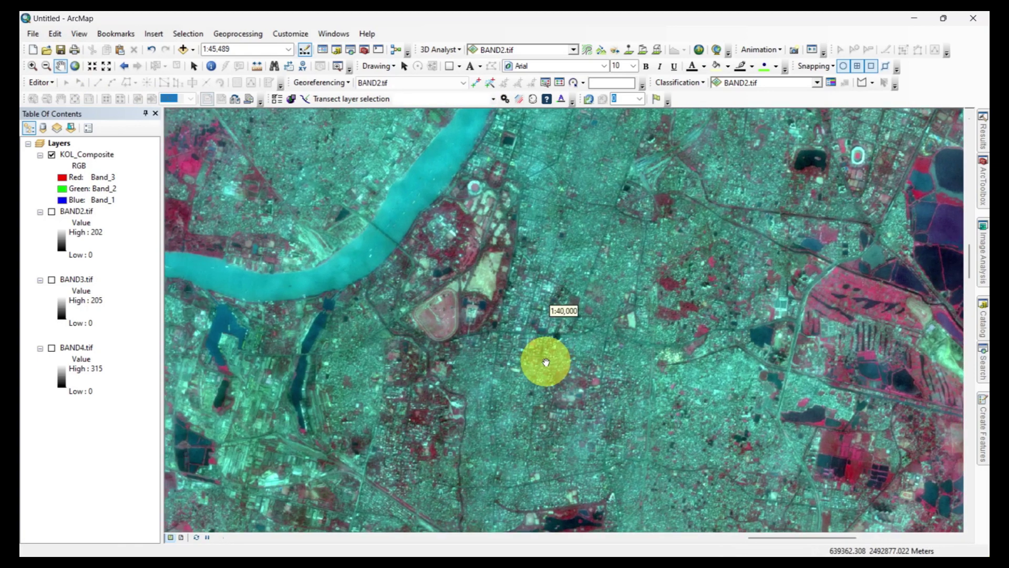
{"action": "scroll", "coordinate": [546, 361], "scroll_direction": "up", "scroll_amount": 1}
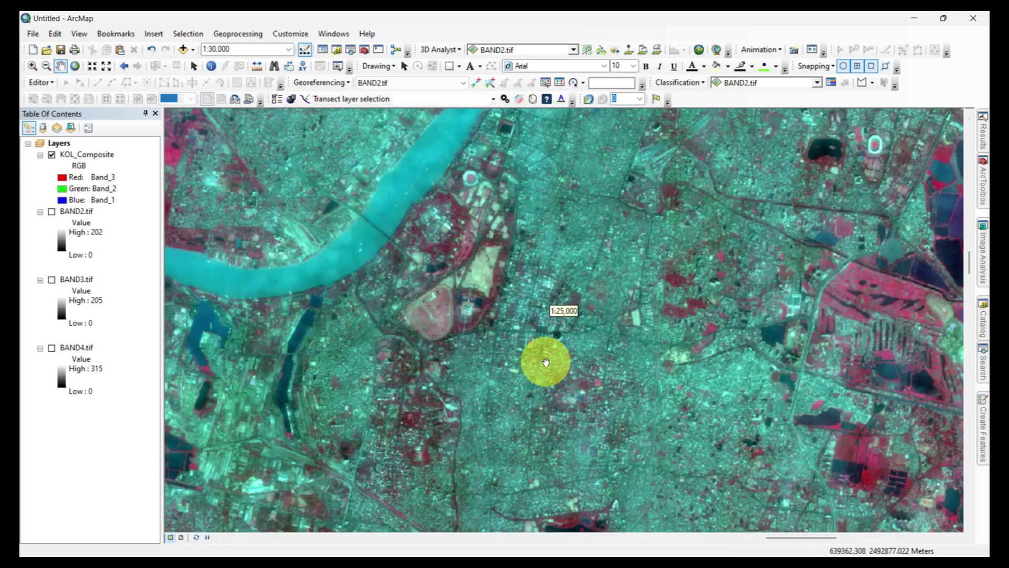